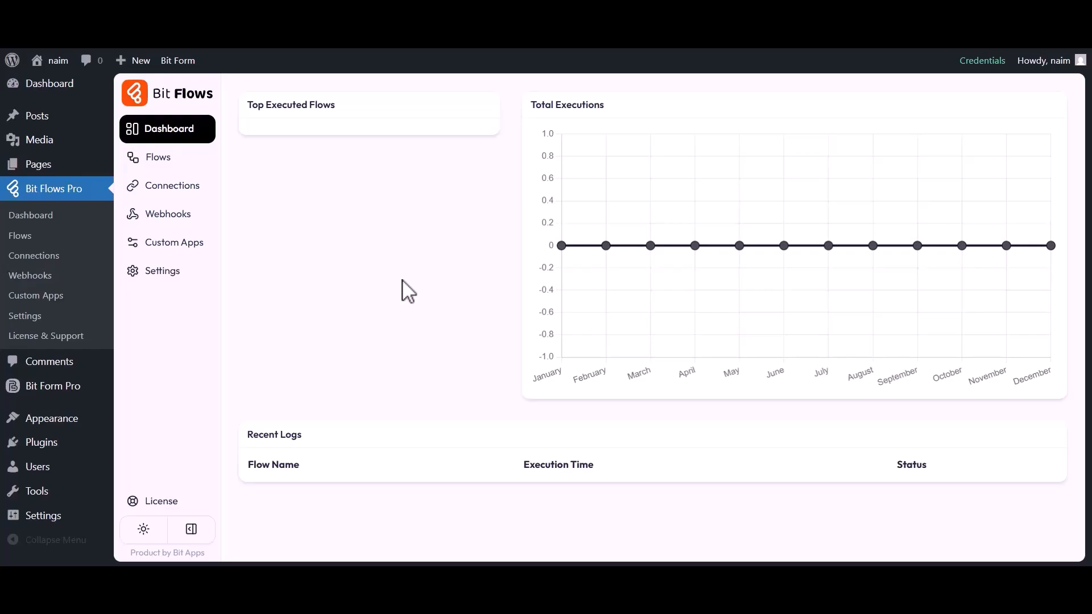
Step: Create a blank flow titled "Bit Form to GitHub"
click(157, 159)
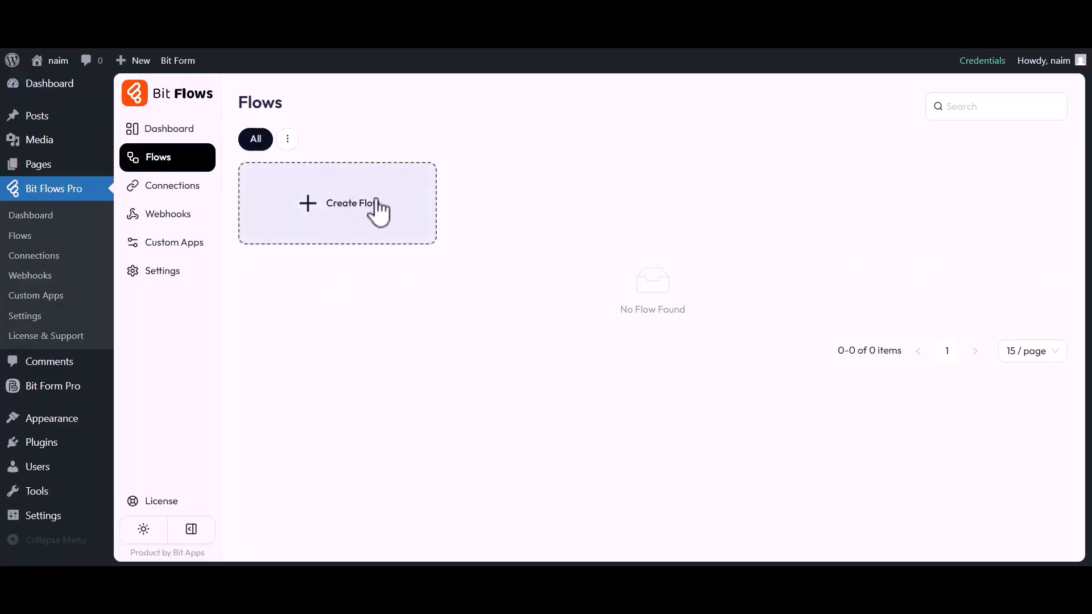
click(341, 208)
click(402, 188)
key(ctrl+a)
key(BackSpace)
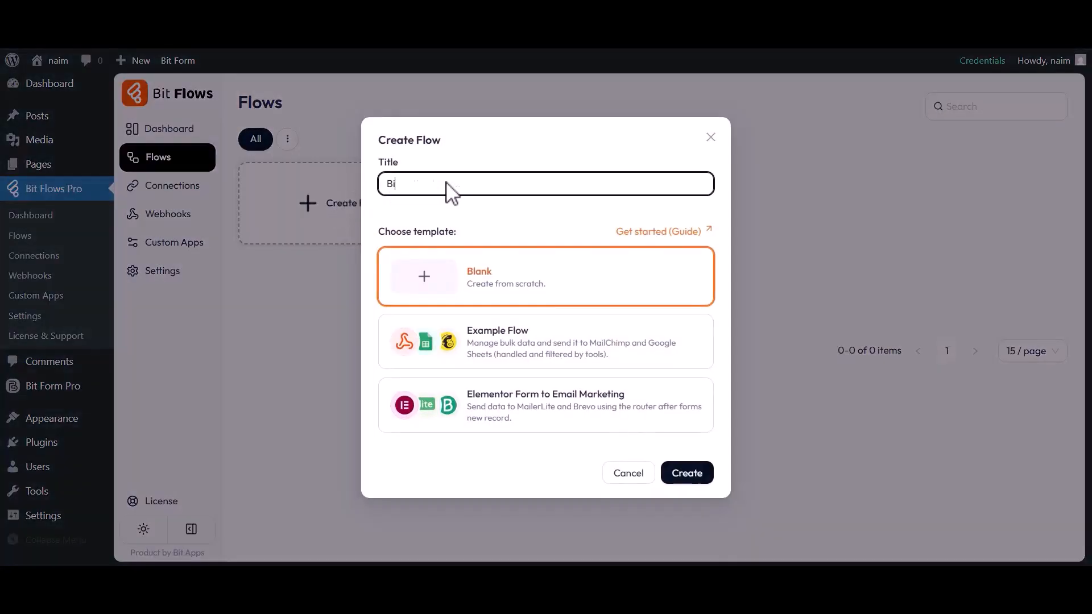
text(Bit Form to GitHub)
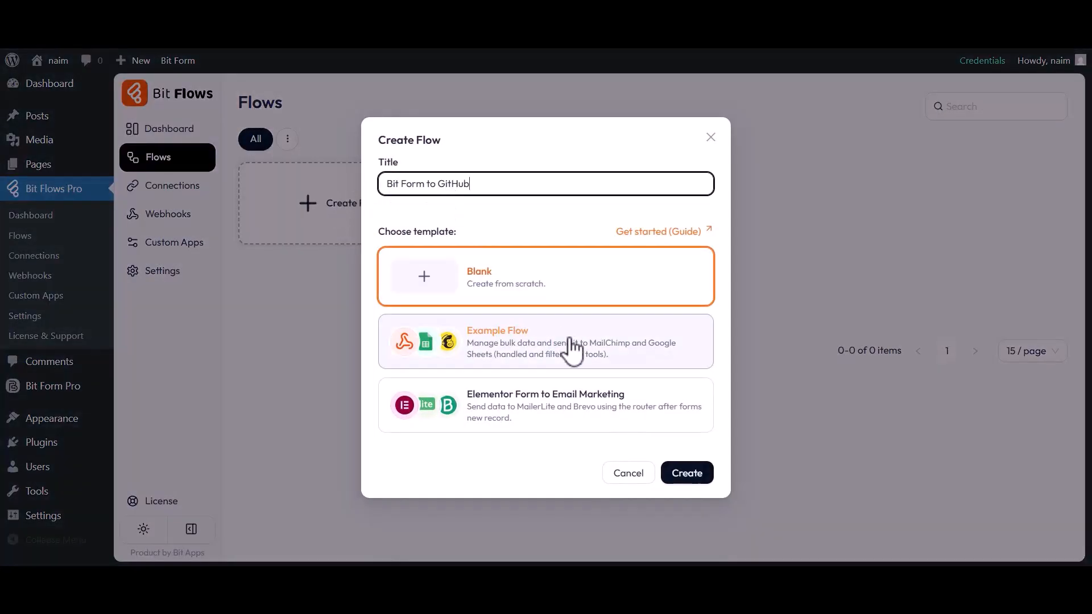
click(679, 478)
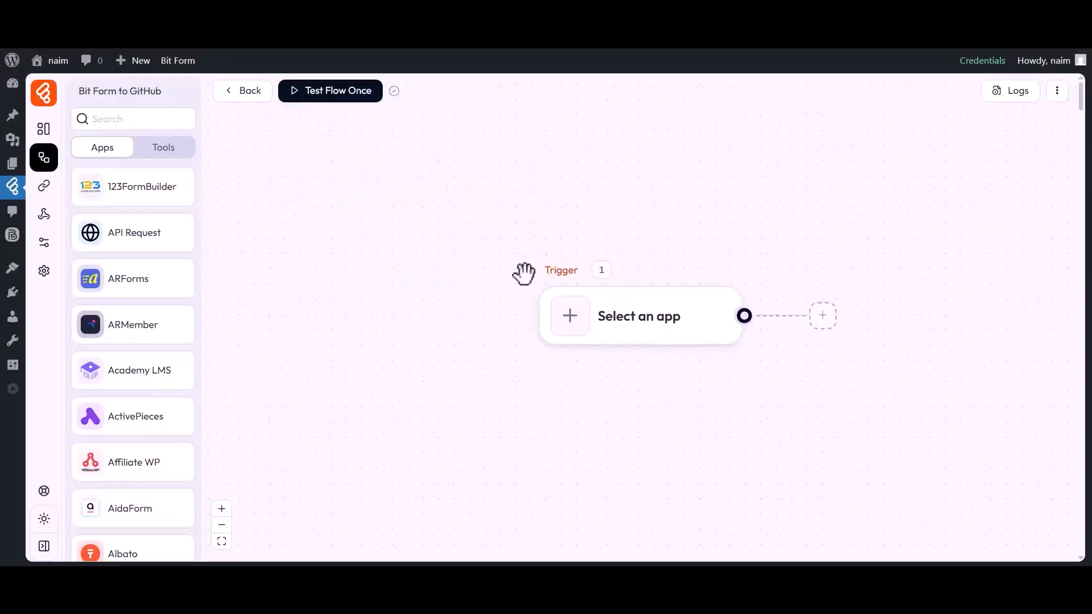
Step: Set the flow's trigger to the Bit Form app with the Submit Success event
drag(636, 375, 521, 373)
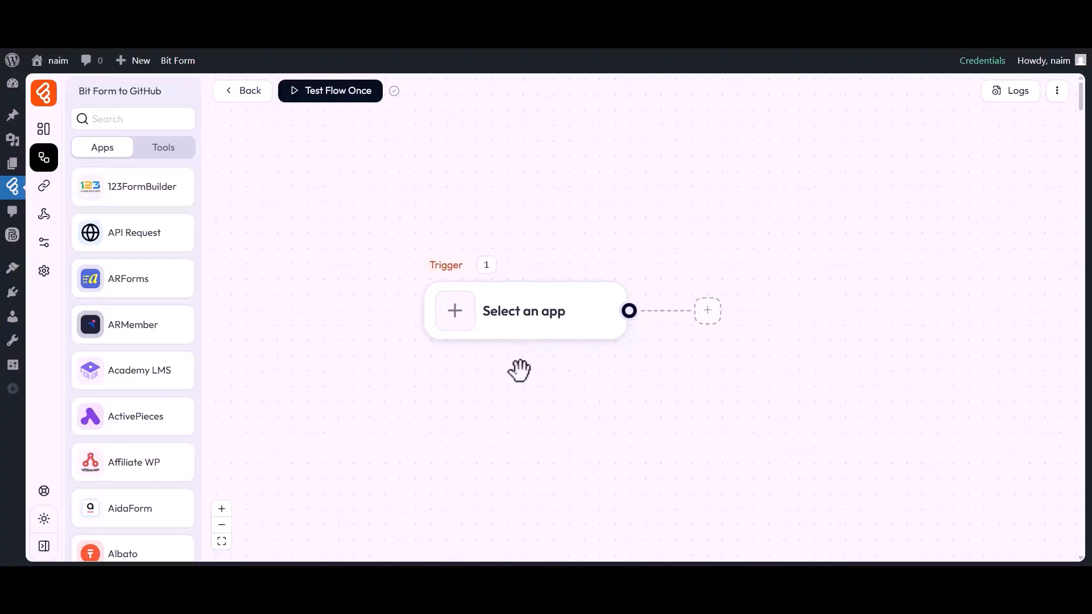
click(455, 312)
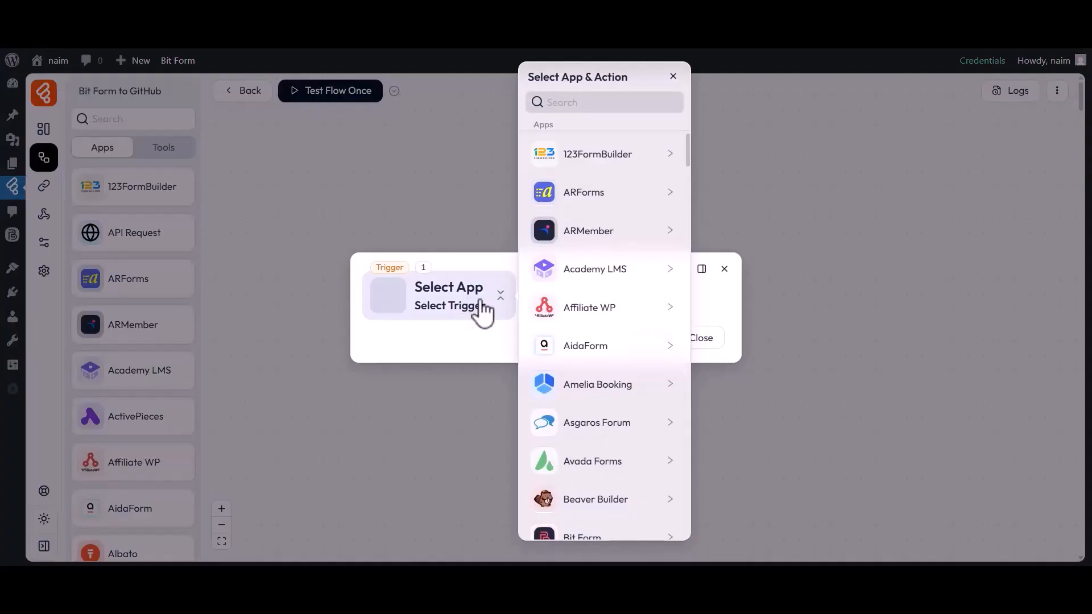
click(590, 101)
text(Bit Form)
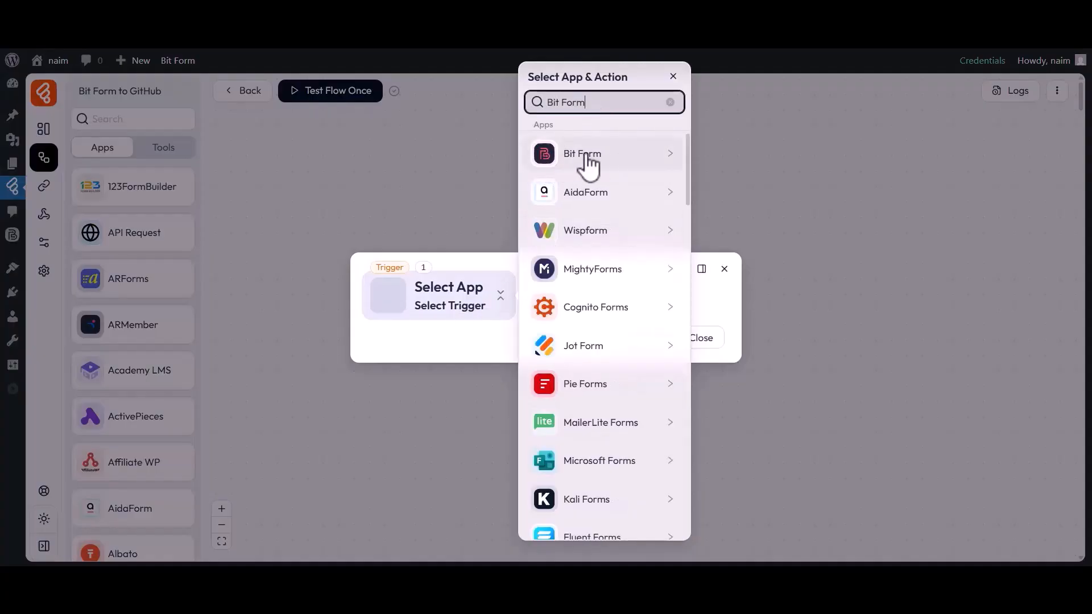
click(569, 163)
click(729, 165)
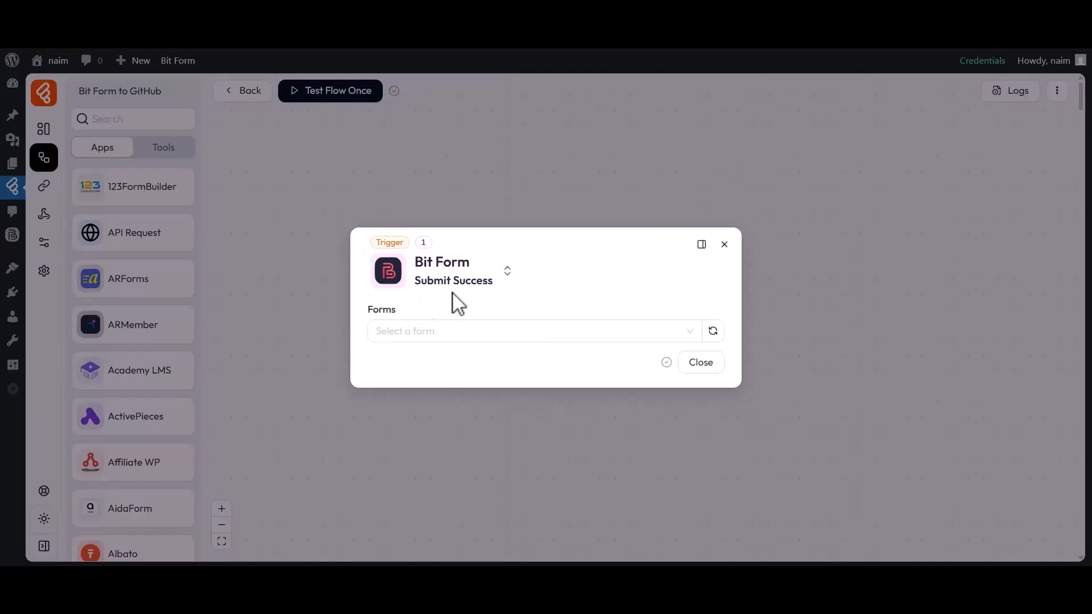
Step: Choose Simple Contact Form as the trigger's form and start listening for a response
click(401, 327)
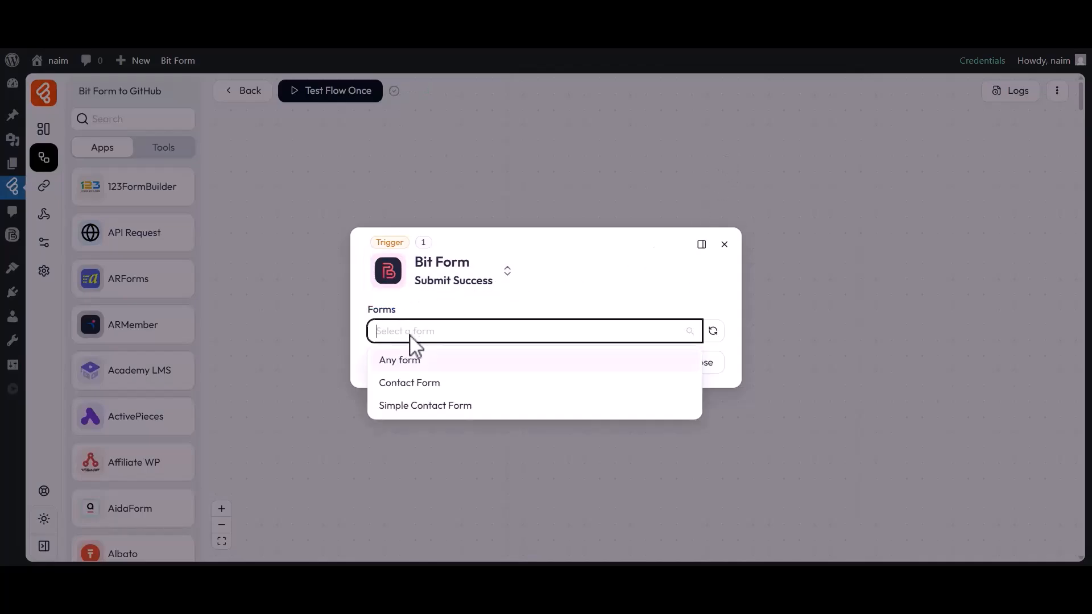
click(405, 405)
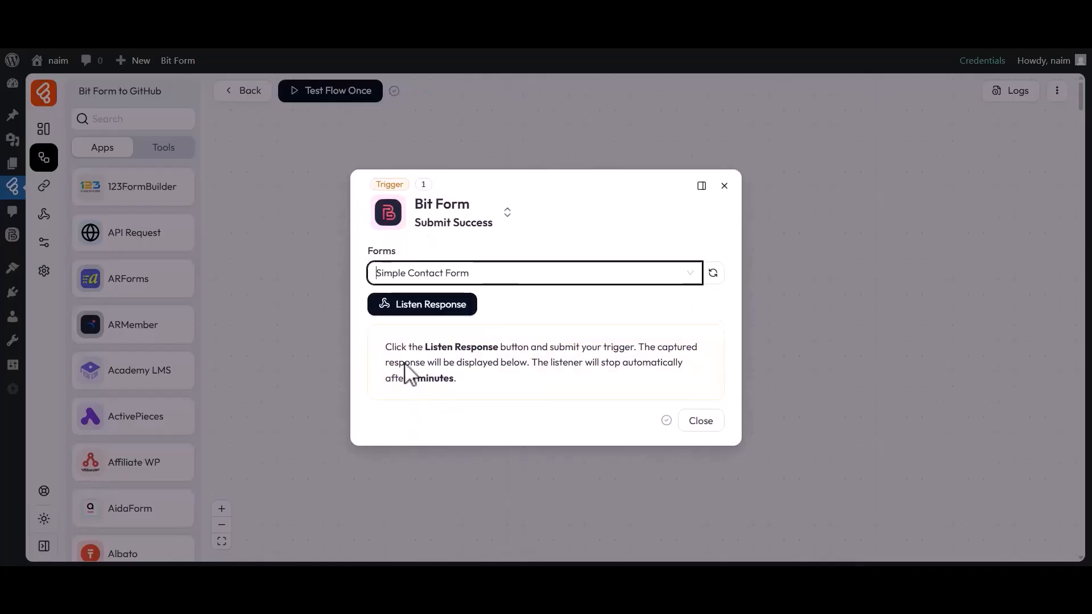
click(405, 306)
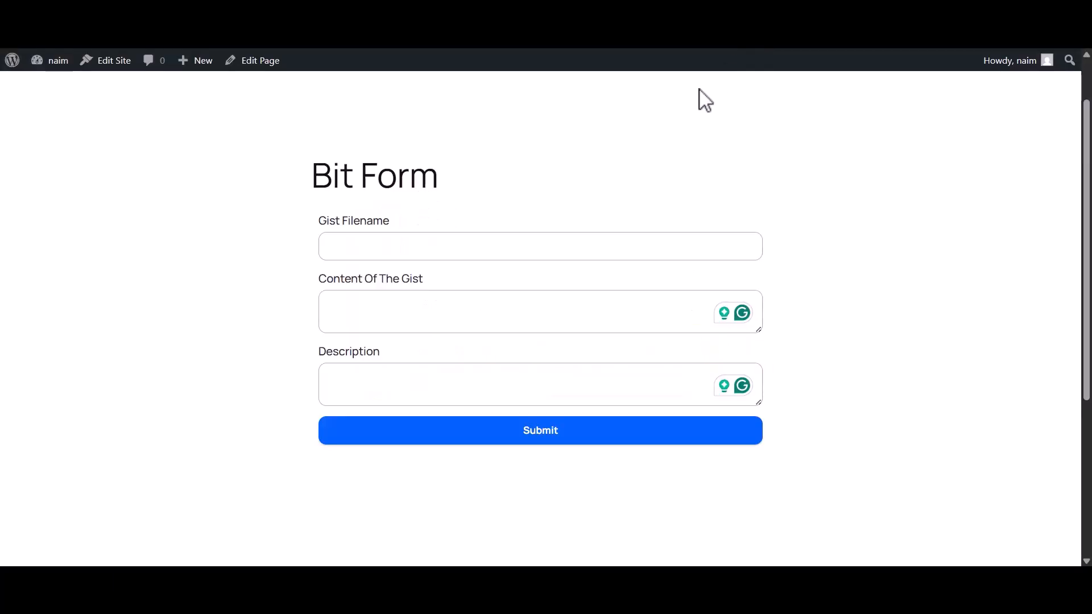
Step: Submit the Bit Form page with filename script.js, content console.log("Hello GitHub, Gist!"); and description "Simple JavaScript code to log a message in the console"
click(483, 254)
text(script.js)
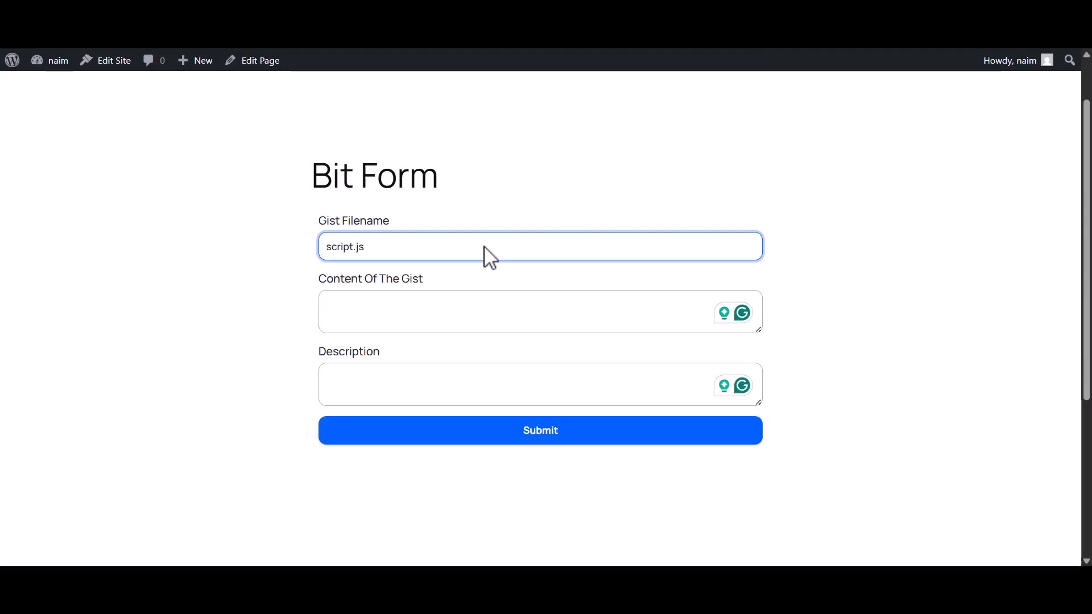
click(410, 312)
text(console.log("Hello GitHub, Gist!");)
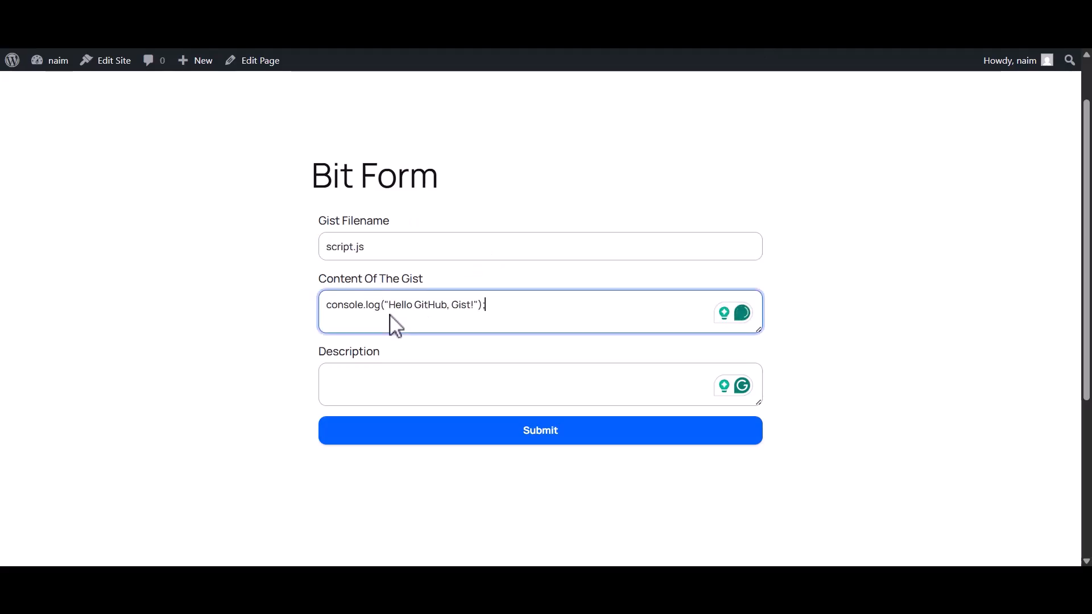
click(406, 385)
text(Simple JavaScript code to log a message in the console)
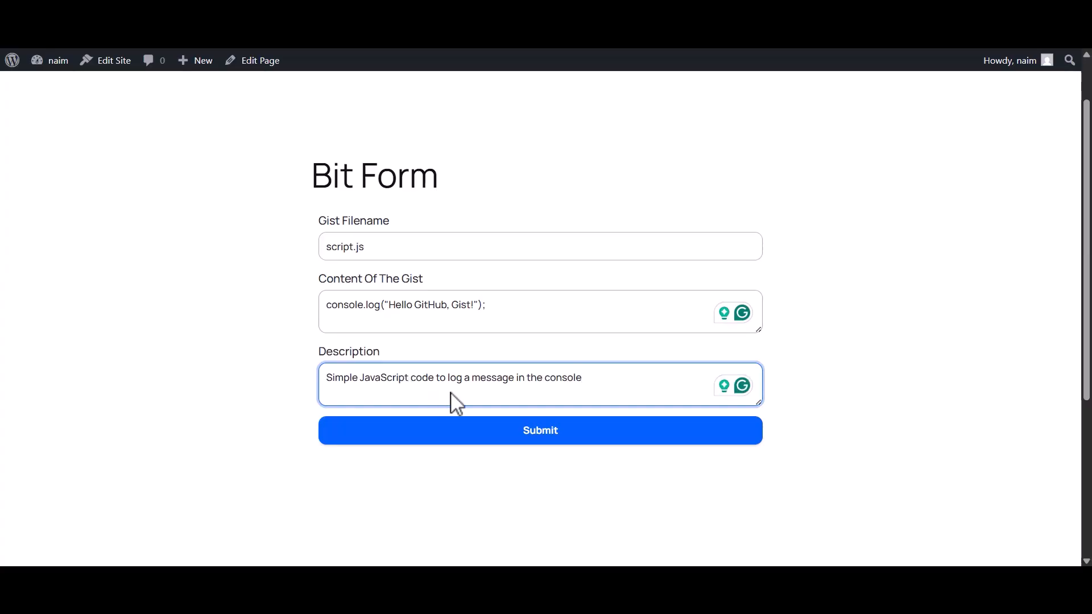
click(539, 434)
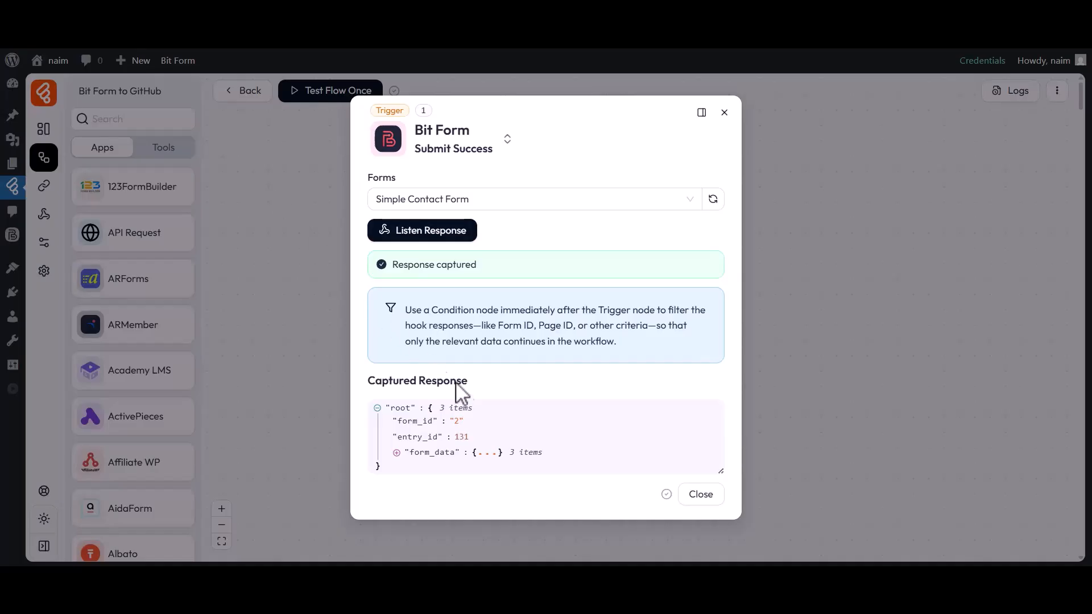
Step: Inspect the form_data in the captured response and close the trigger settings
click(432, 453)
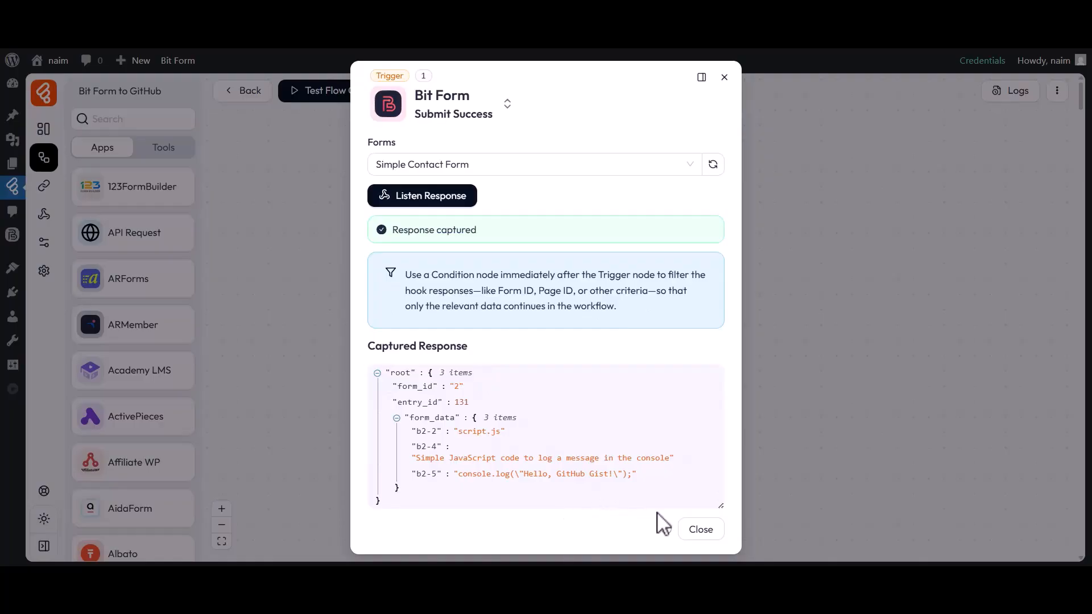
click(702, 531)
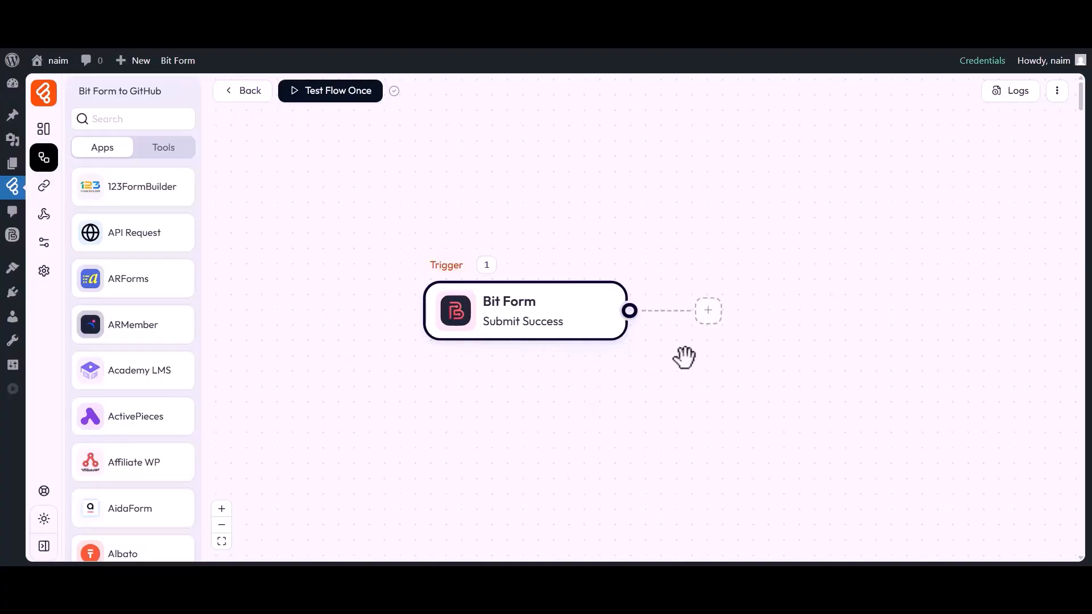
Step: Add a Github action after the Bit Form trigger using the Create a Gist event
click(709, 313)
click(756, 321)
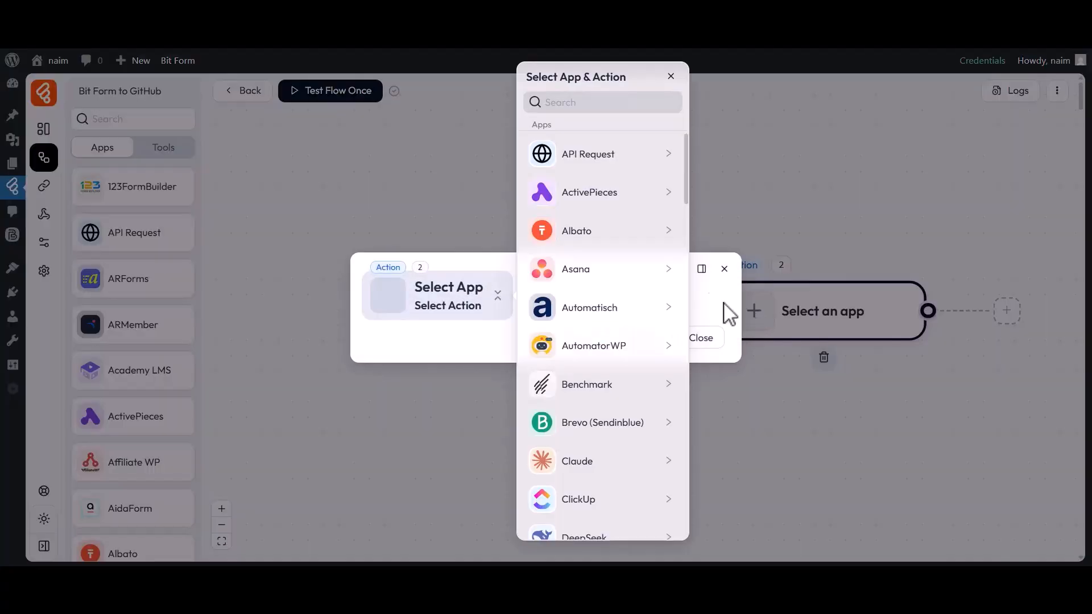
click(537, 103)
text(GitHub)
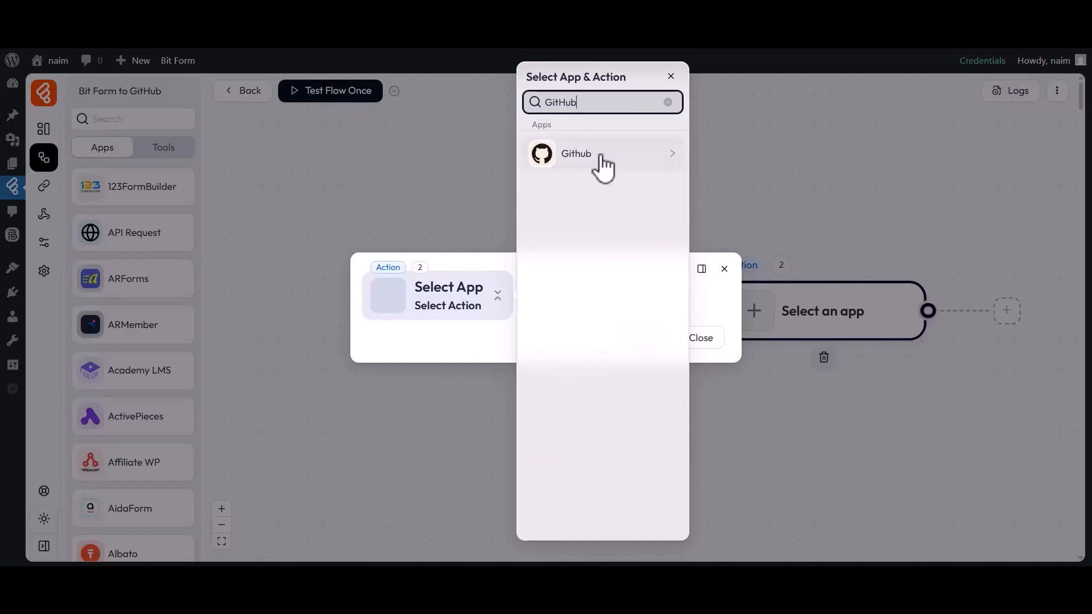
click(574, 154)
click(730, 152)
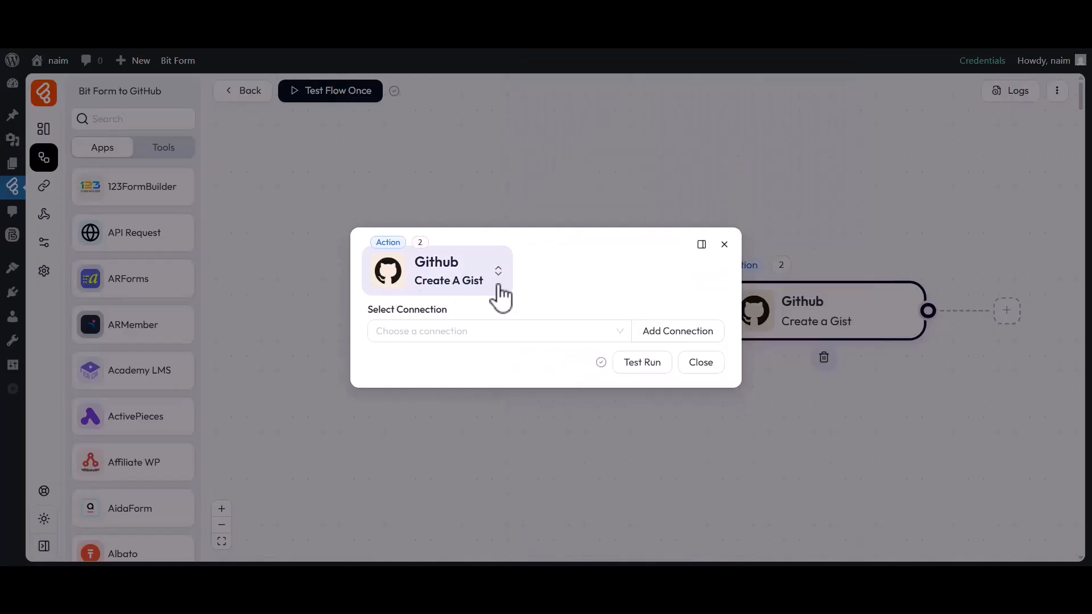
Step: Start adding a new API key connection for the Github action, named "Github connection 1"
drag(368, 310, 447, 313)
click(451, 334)
click(449, 329)
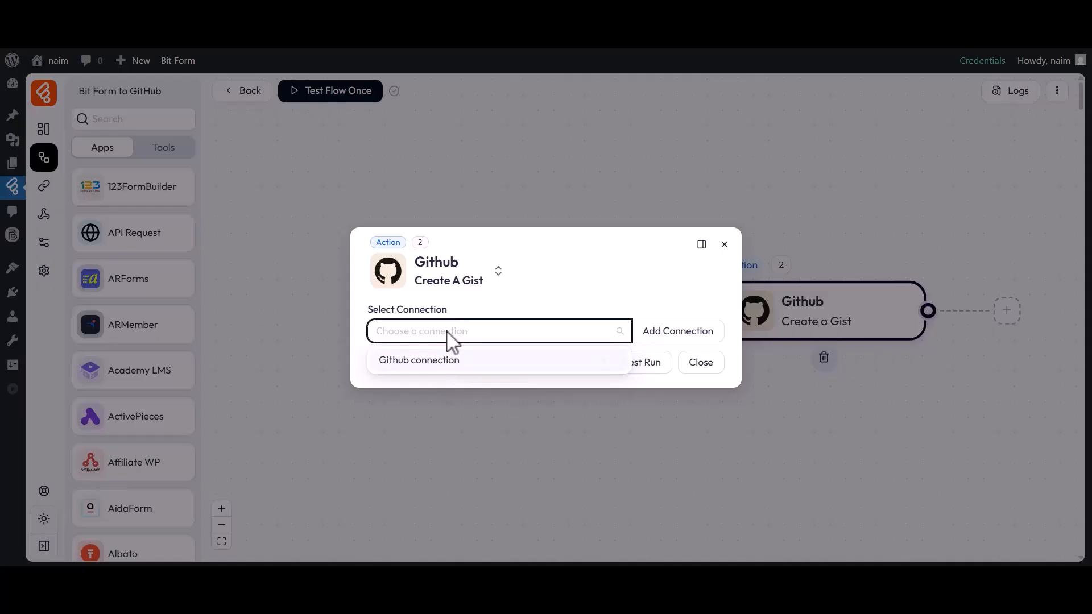
click(671, 335)
drag(742, 306, 824, 307)
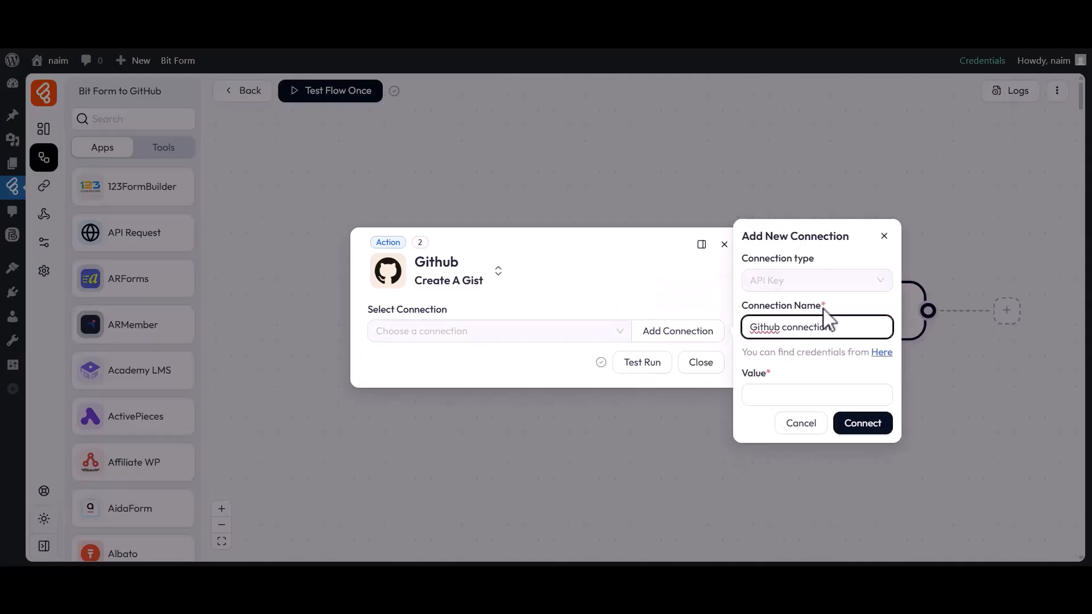
drag(754, 335, 834, 336)
click(832, 332)
text(1)
drag(763, 381, 780, 390)
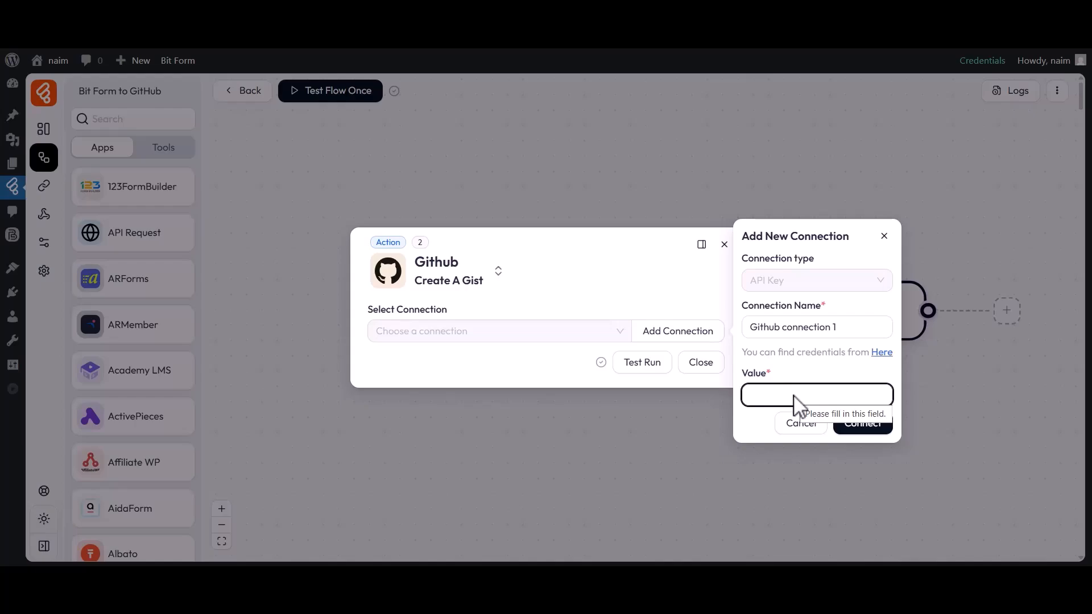
Step: Go to GitHub's credentials page and start a new fine-grained personal access token, confirming access with the account password
click(880, 353)
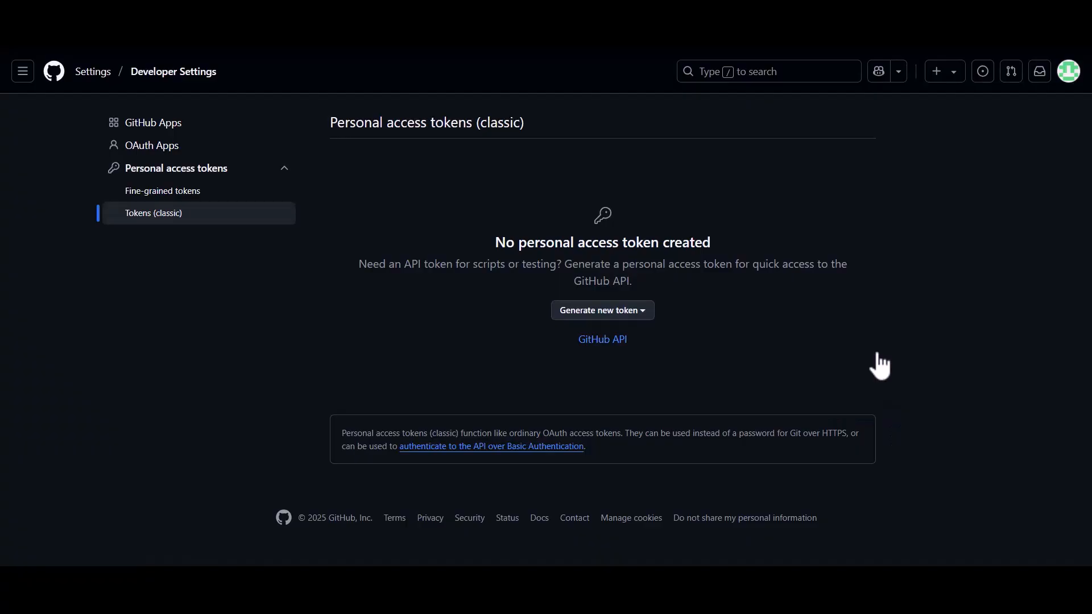
click(580, 312)
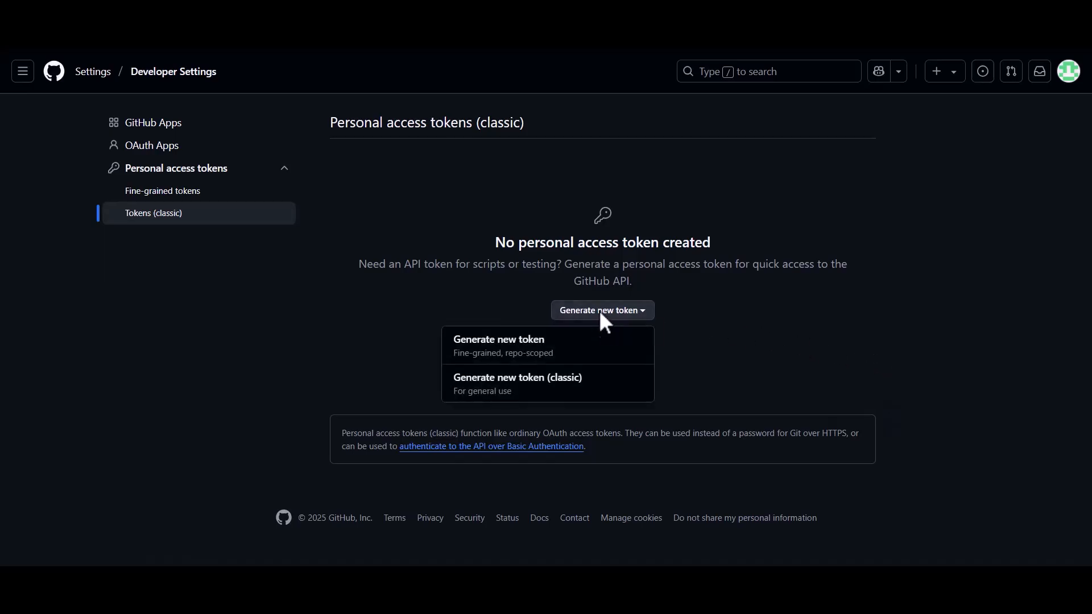
click(499, 344)
text(*********)
click(542, 256)
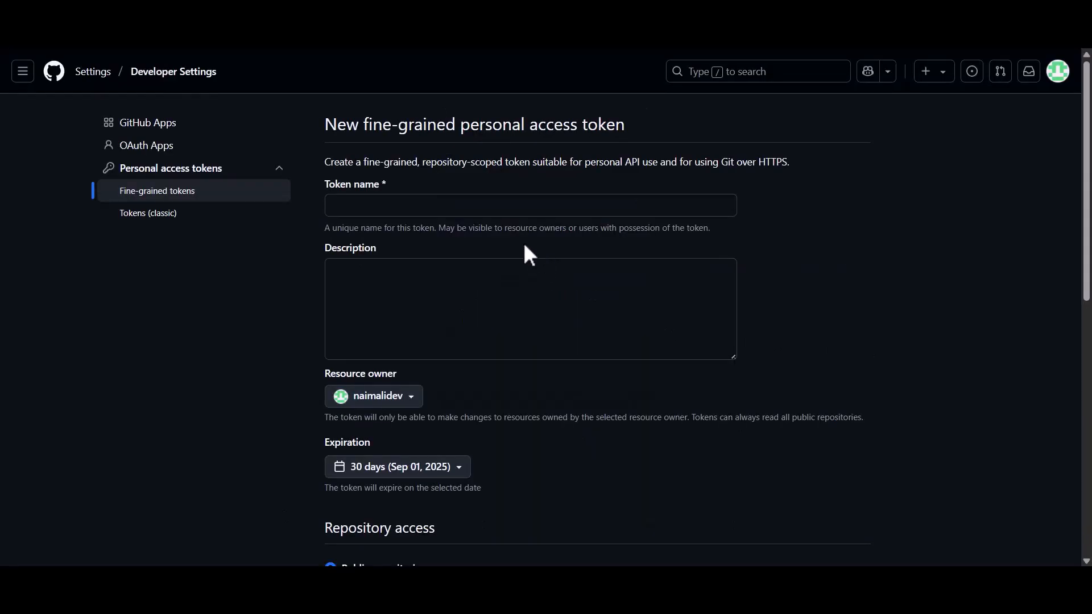
Step: Name the new token BitFlowsToken and fill in a short description
drag(336, 183, 385, 183)
click(378, 208)
text(BitFlowsToken)
click(365, 284)
text(Test)
scroll(366, 288, down, 8)
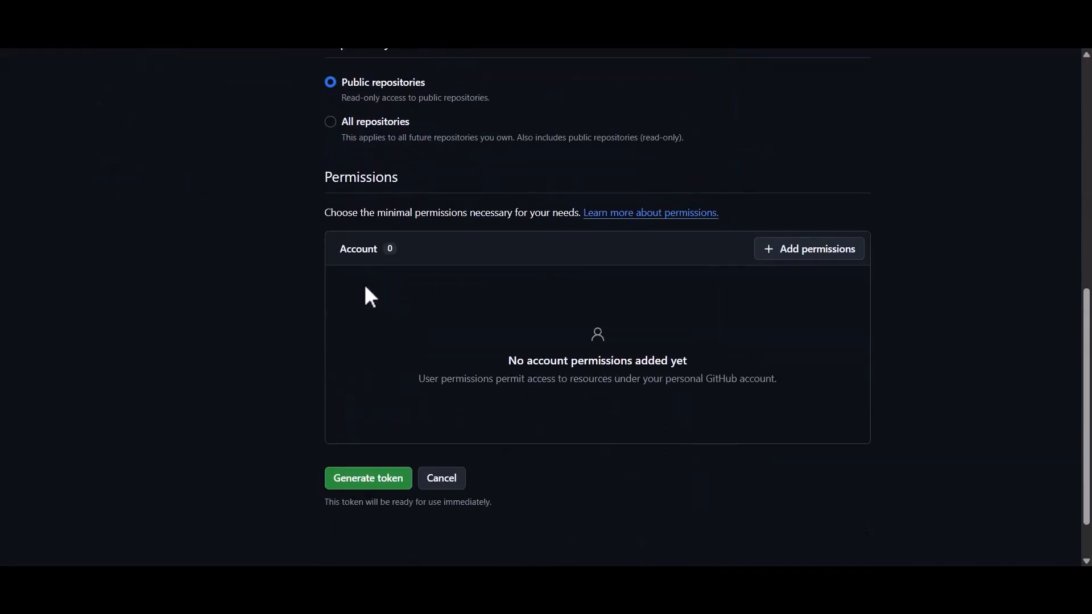
Step: Add the Gists account permission to the token with Read and write access
drag(331, 184, 402, 181)
click(402, 181)
click(757, 249)
text(Gist)
click(773, 336)
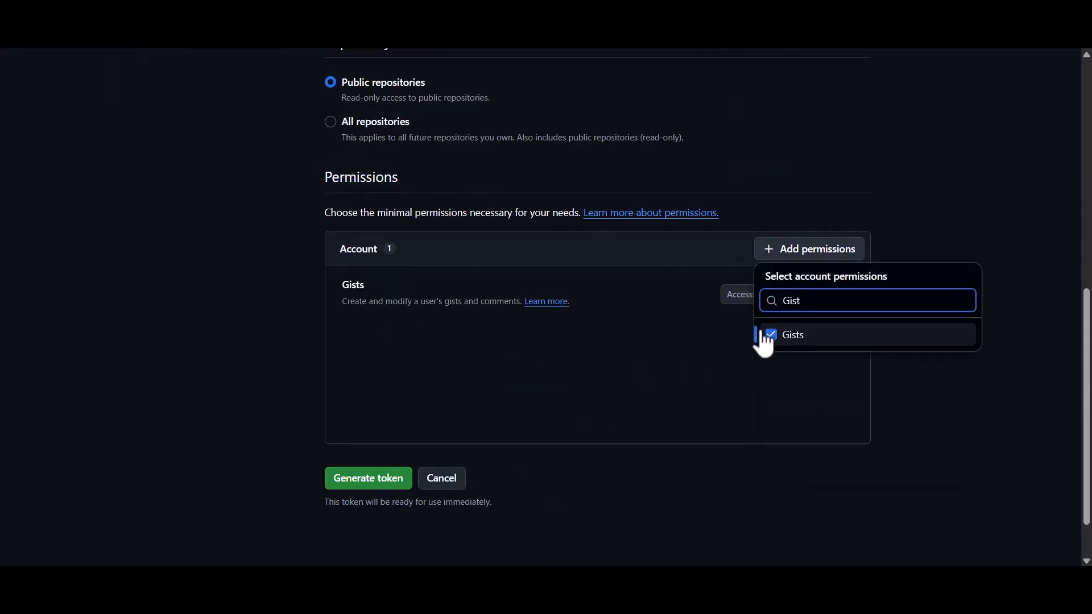
click(671, 316)
click(770, 295)
click(768, 323)
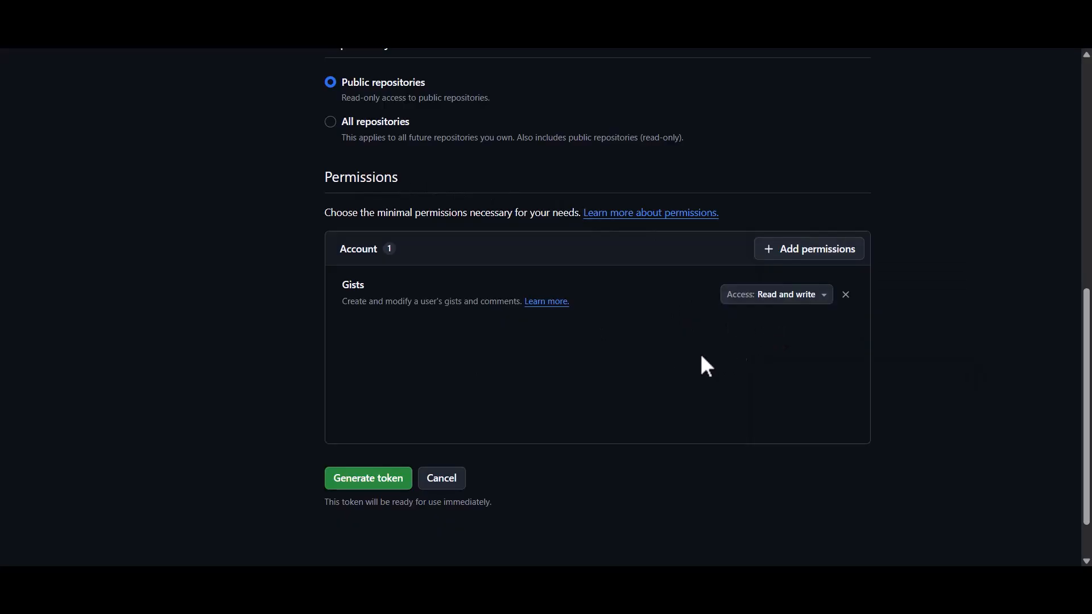
Step: Generate the personal access token and copy it
click(373, 480)
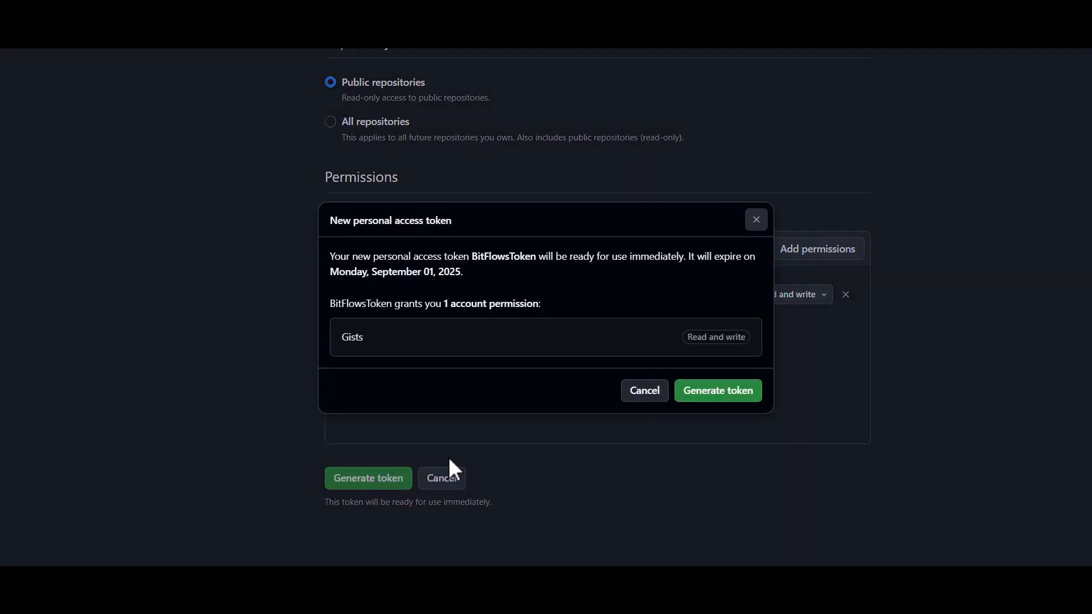
click(720, 393)
drag(386, 280, 808, 276)
click(810, 276)
click(833, 278)
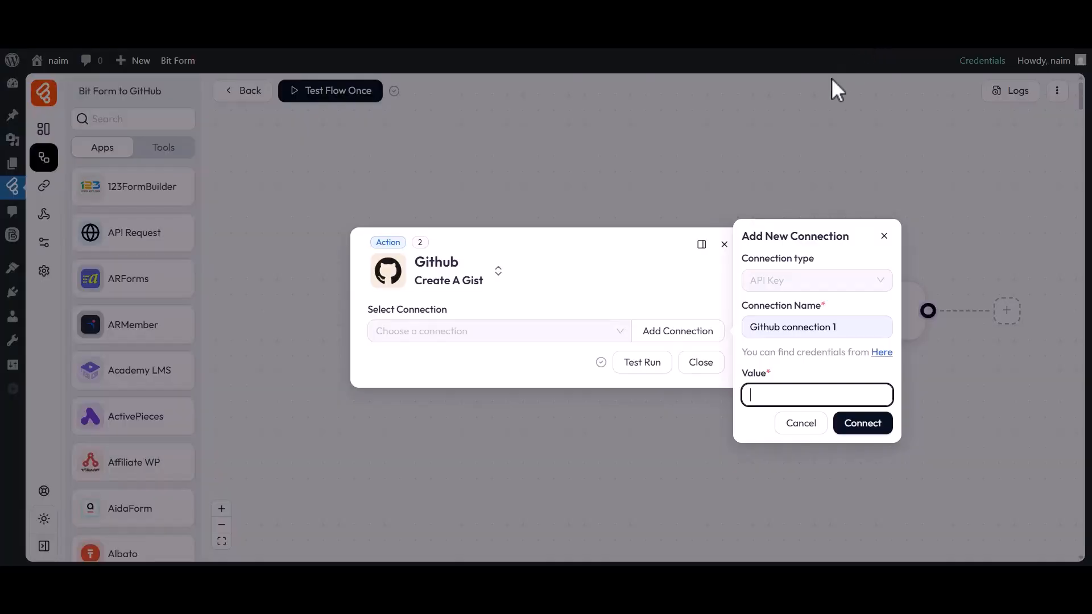
Step: Back in Bit Flows, paste the access token as the new connection's value and connect it
drag(743, 374, 773, 375)
click(771, 377)
key(ctrl+v)
click(862, 425)
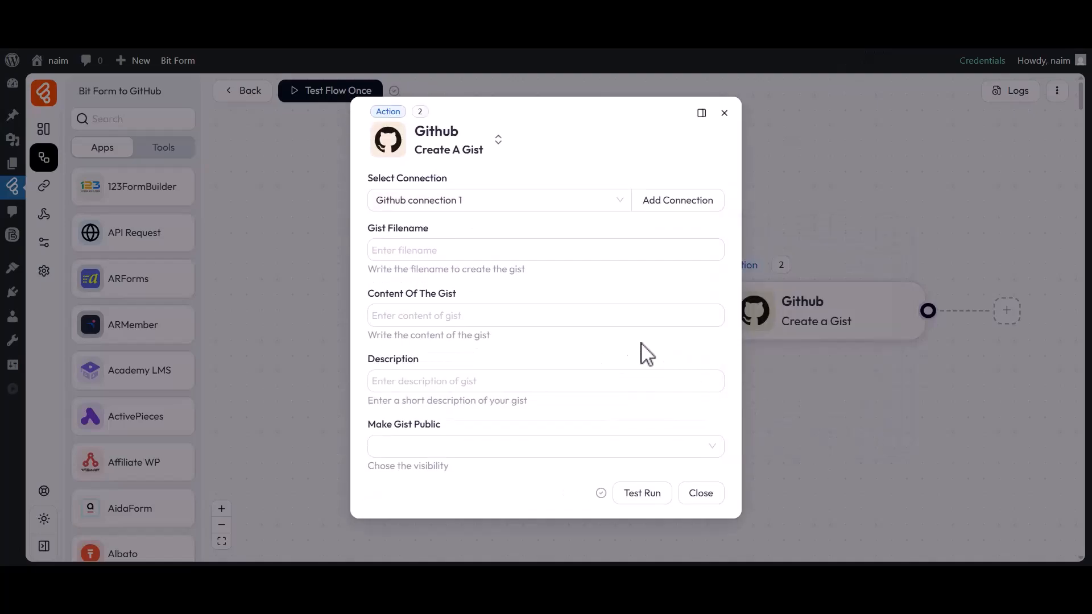
Step: Map the Gist Filename field to the form response variable b2-2
drag(368, 178, 455, 177)
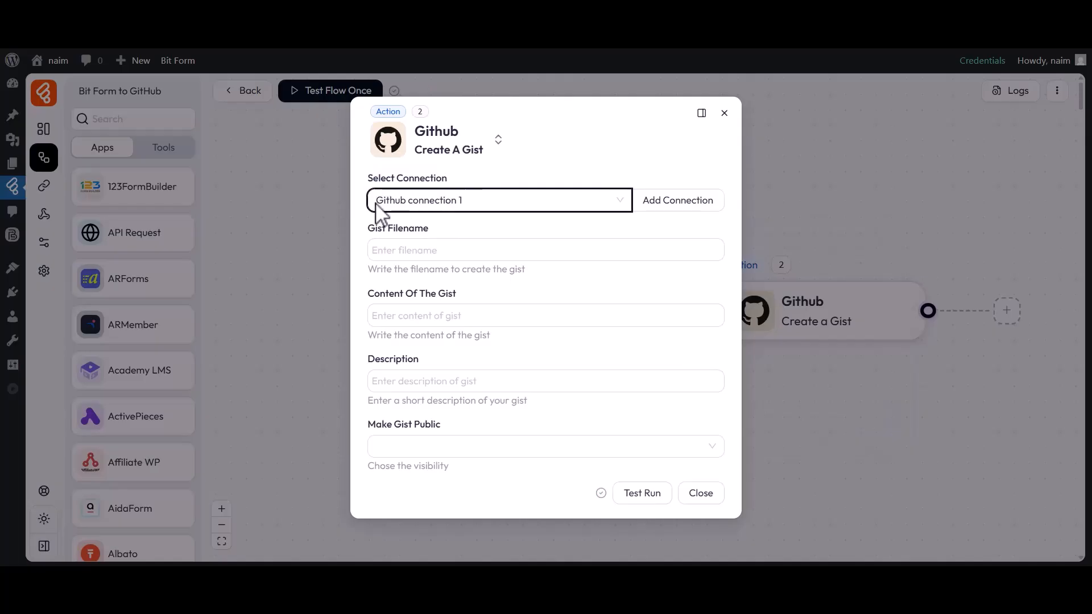
drag(395, 237, 422, 244)
click(432, 244)
click(421, 251)
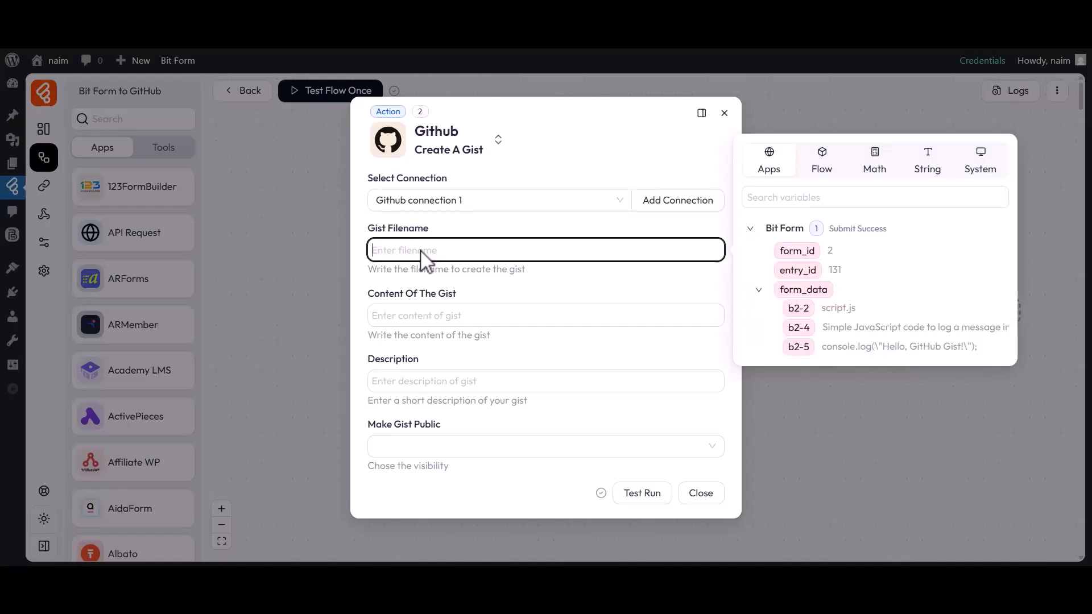
click(798, 307)
click(468, 302)
drag(367, 294, 460, 298)
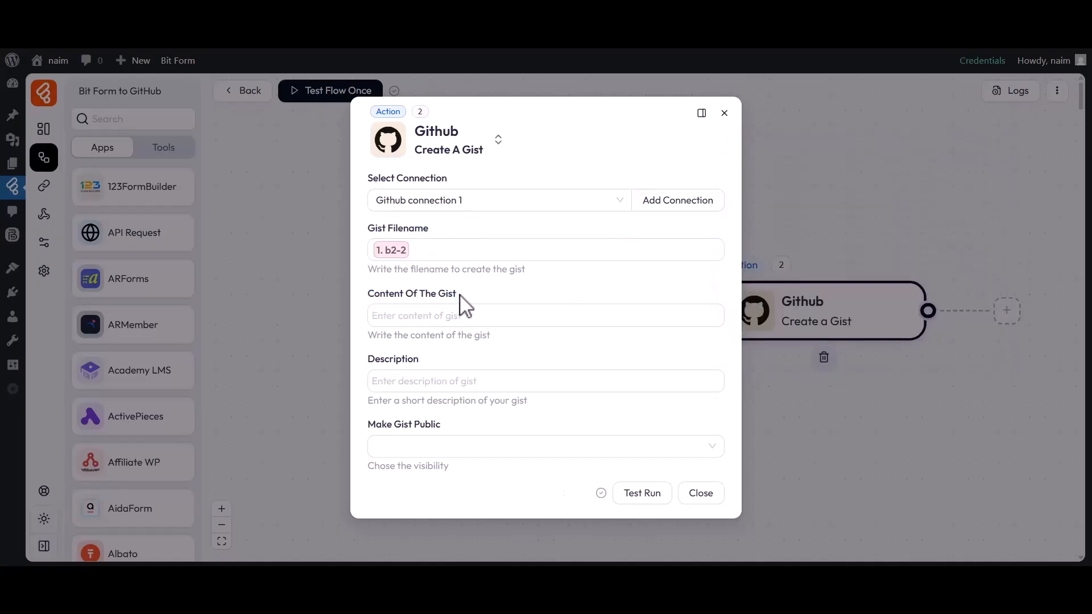
Step: Map the Content Of The Gist field to form response variable b2-5 and the Description field to b2-4
click(479, 319)
click(798, 412)
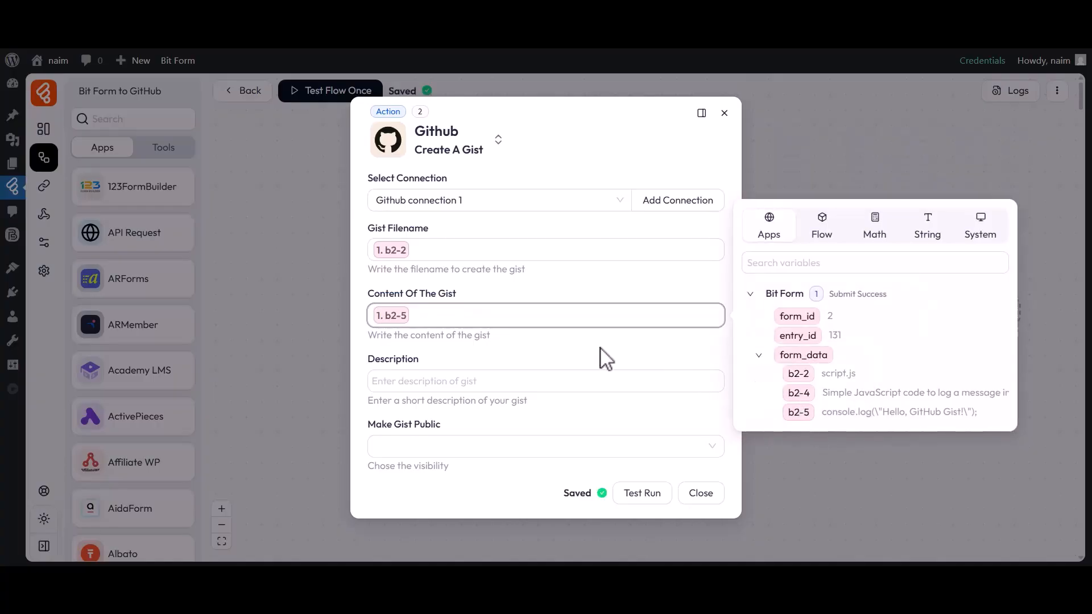
click(585, 352)
drag(368, 360, 424, 364)
click(431, 370)
click(435, 380)
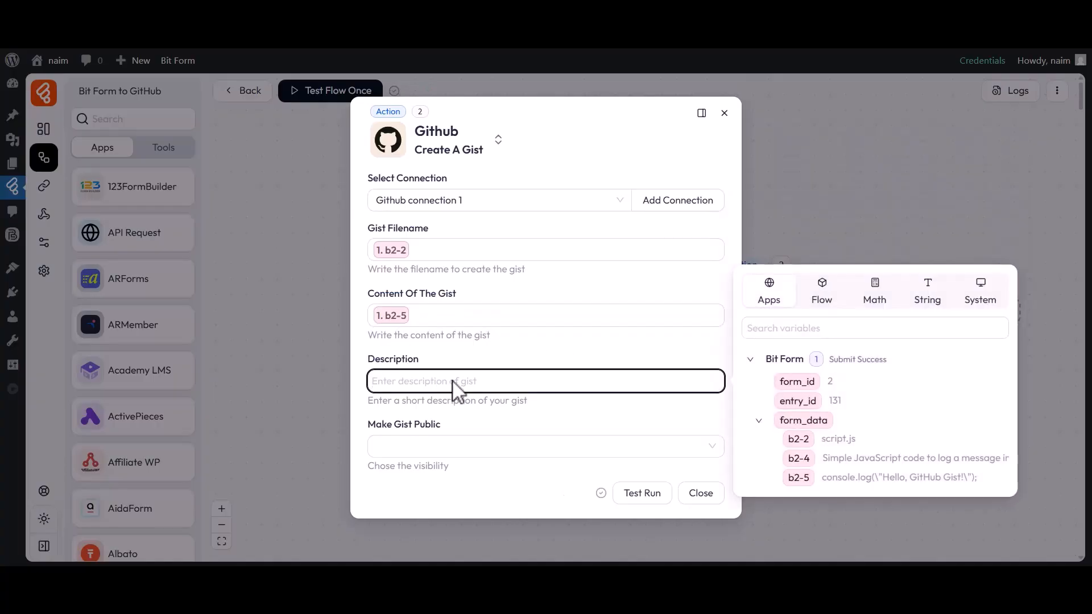
click(798, 458)
click(550, 418)
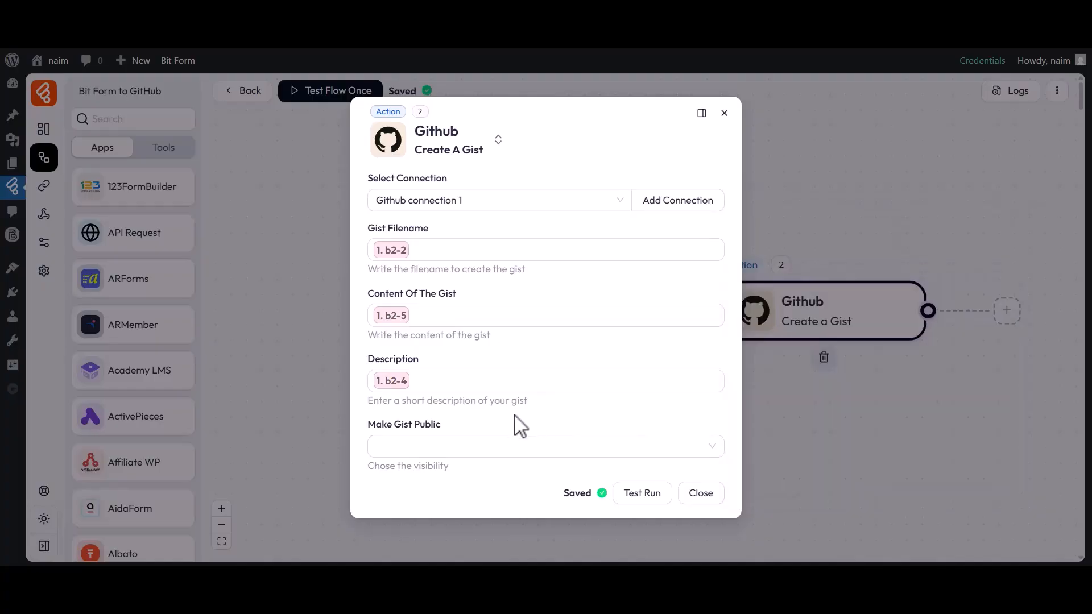
Step: Set Make Gist Public to Yes and close the GitHub action's settings
double_click(384, 425)
click(442, 440)
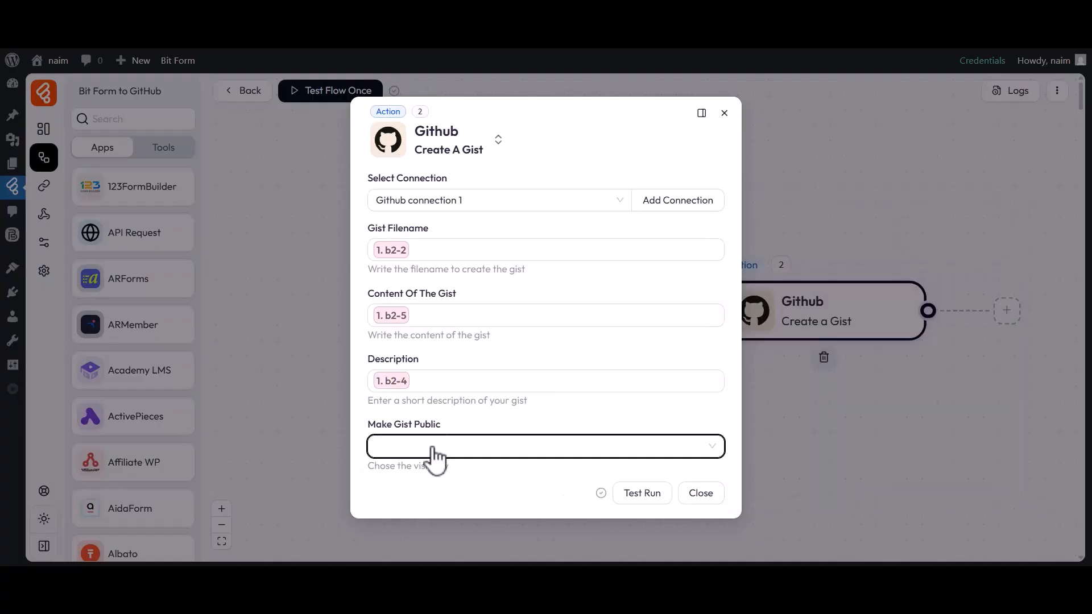
click(435, 456)
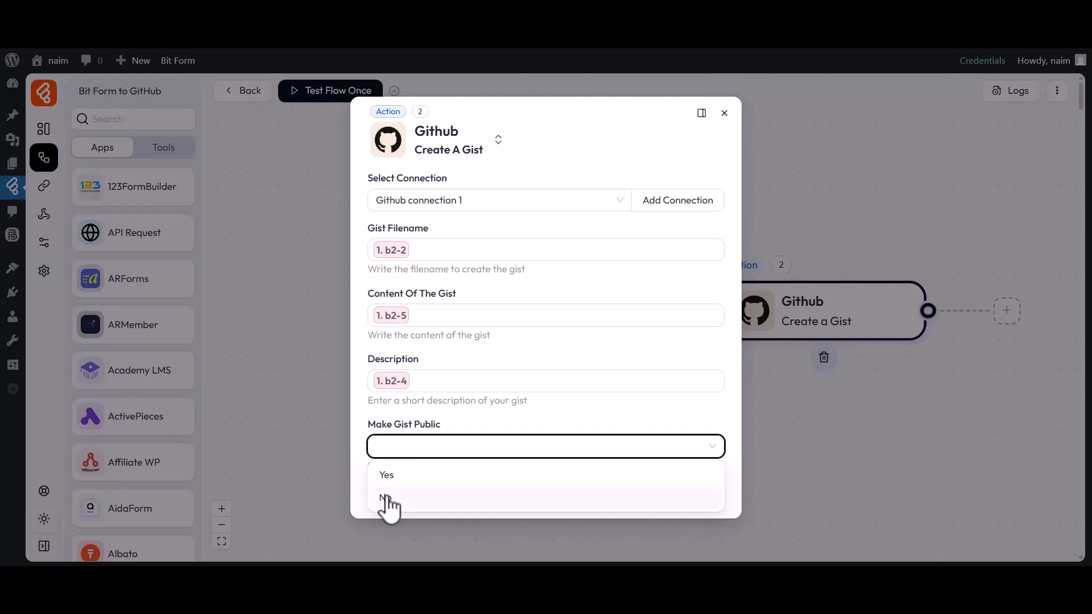
click(389, 477)
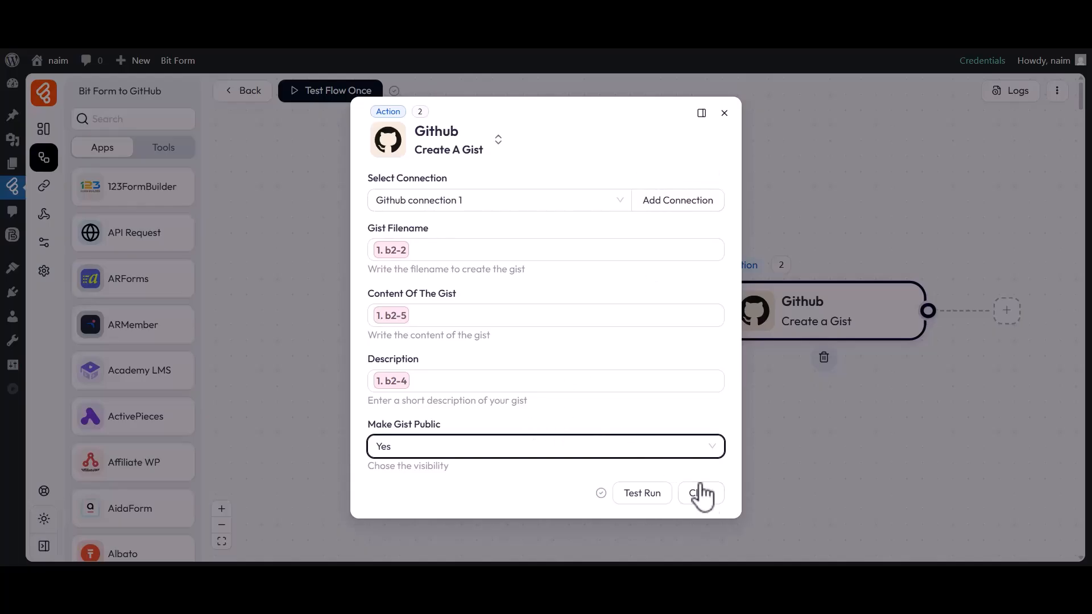
click(696, 489)
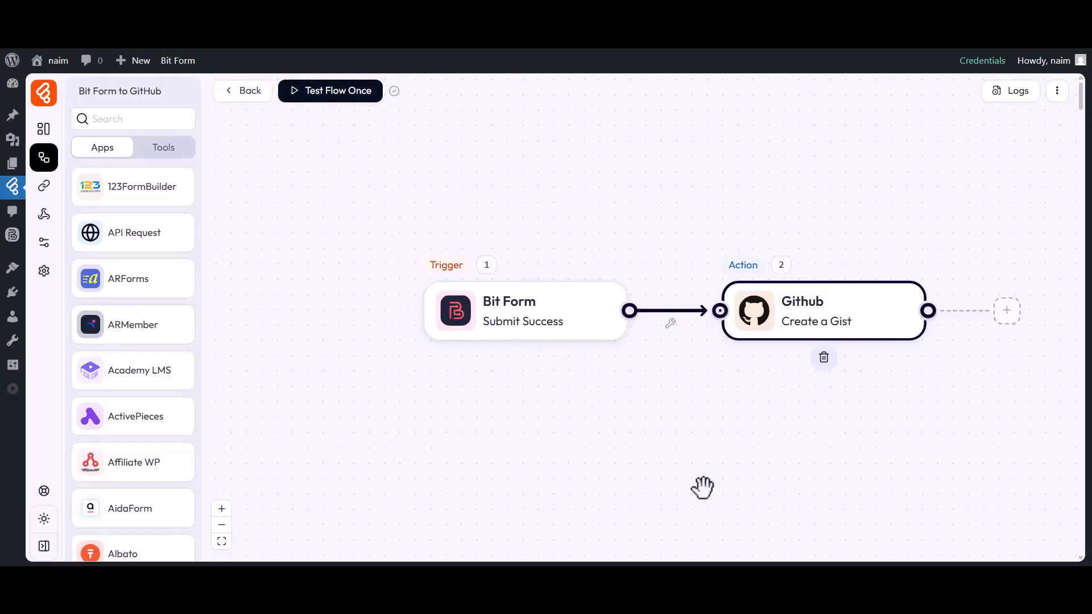
Step: Listen for a new response and submit the form with filename script.js, content console.log("Hello GitHub, Gist!"); and description Simple JavaScript code to log a message in the console
click(319, 101)
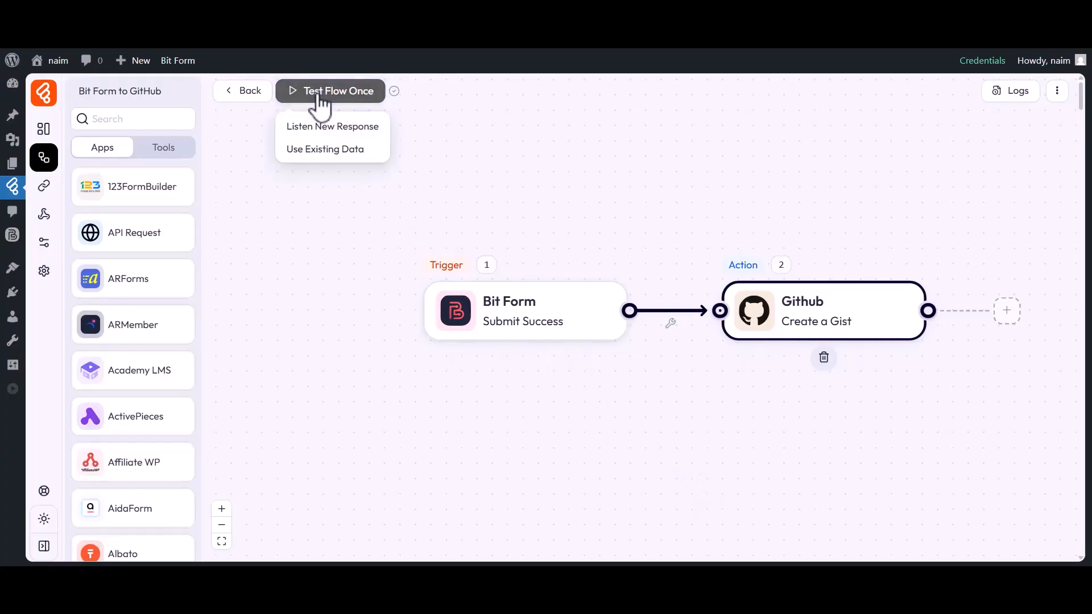
click(316, 126)
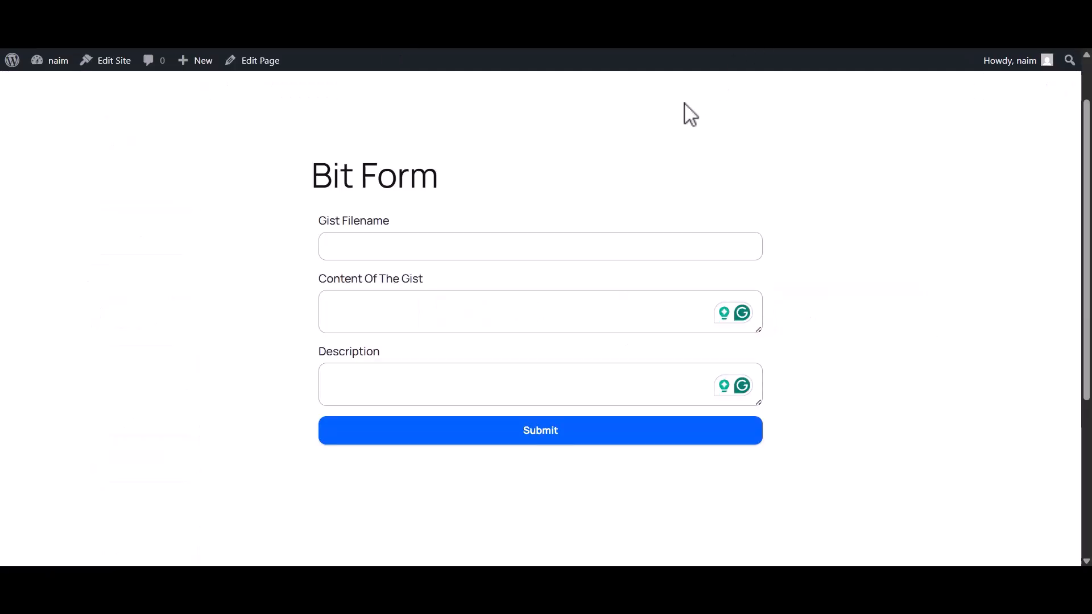
click(484, 251)
text(script.js)
click(399, 322)
text(console.log("Hello GitHub, Gist!");)
click(409, 386)
text(Simple JavaScript code to log a message in the console)
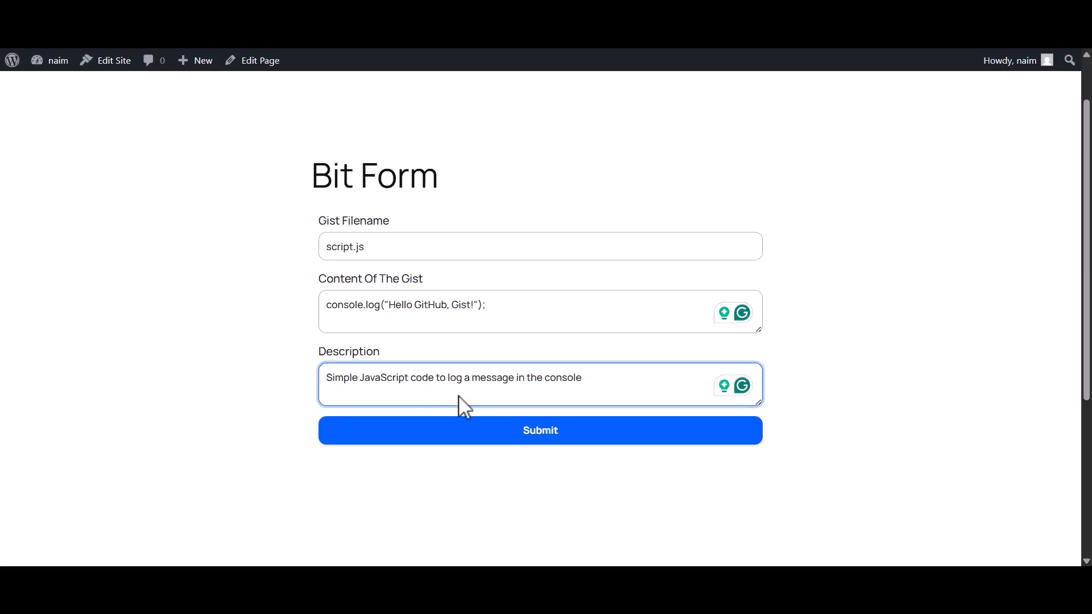
click(538, 439)
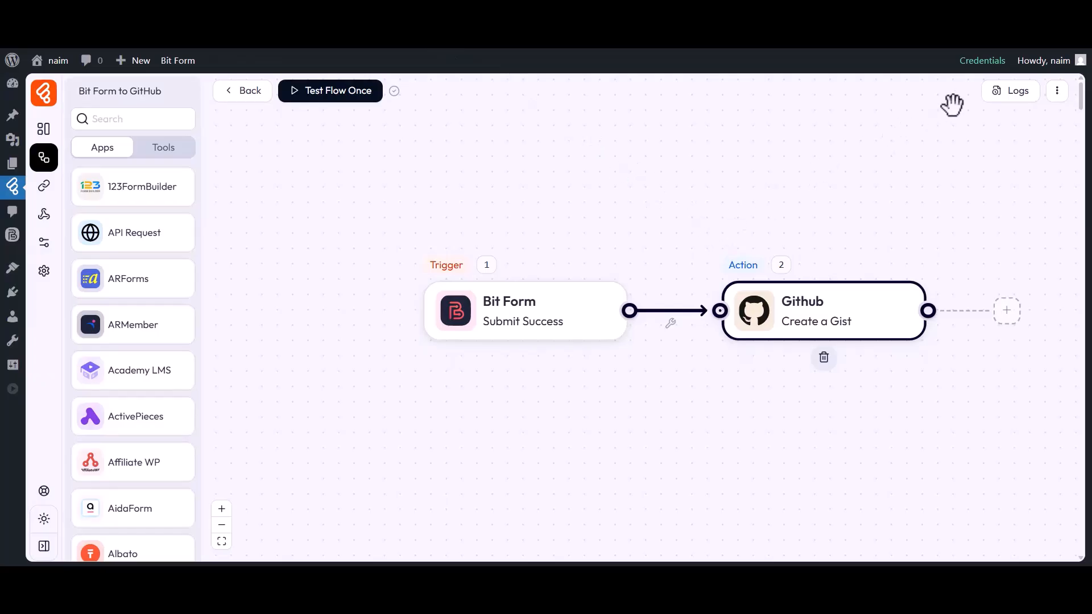
Step: Examine the flow's latest log entry, checking the Github node's input and output data, and close the log
click(1013, 93)
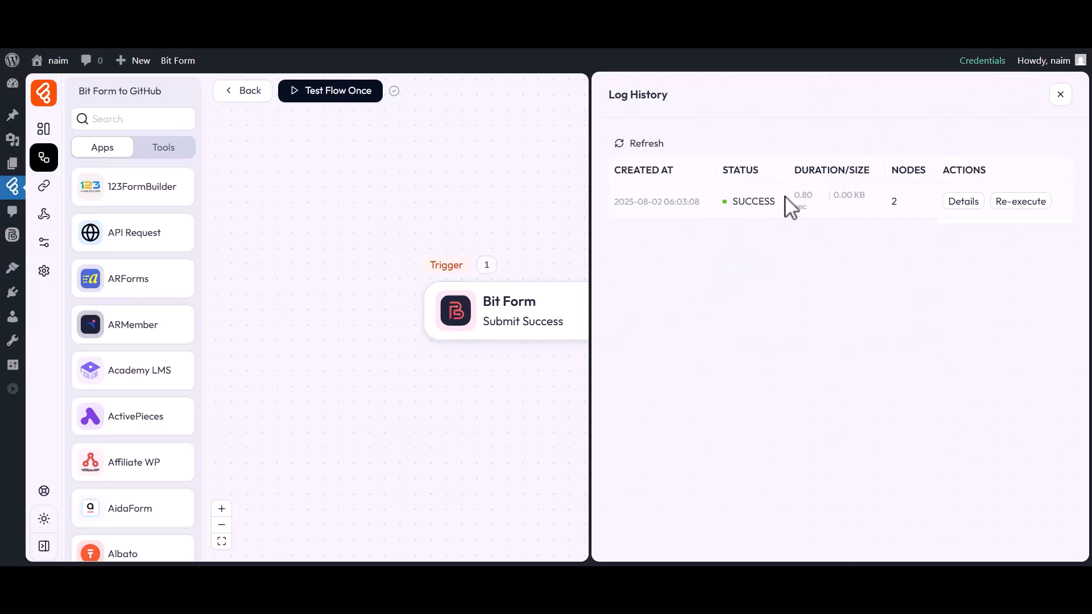
click(963, 202)
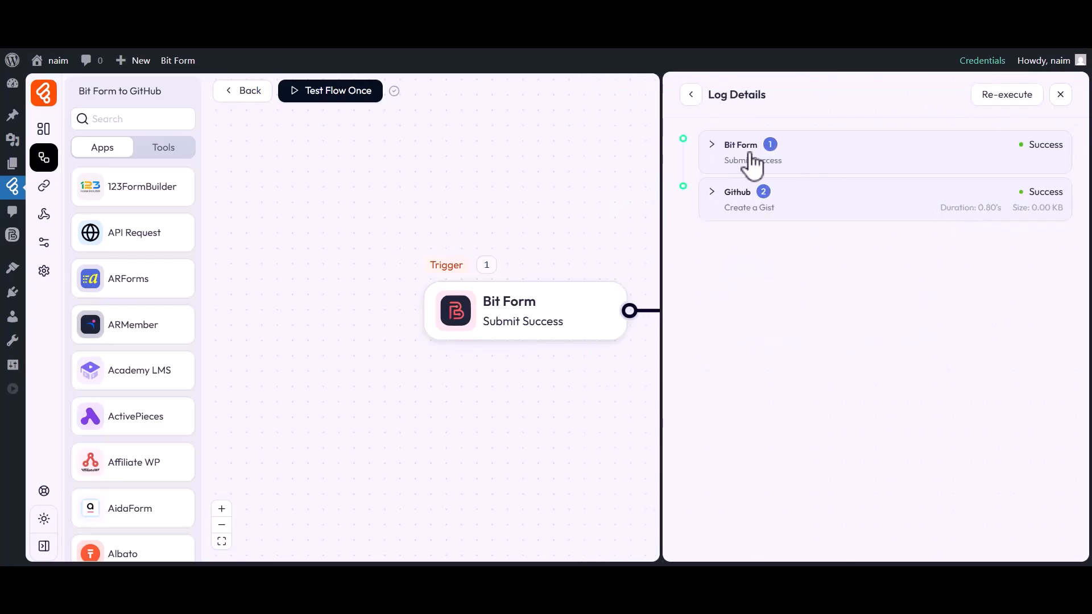
click(741, 198)
click(769, 314)
click(783, 331)
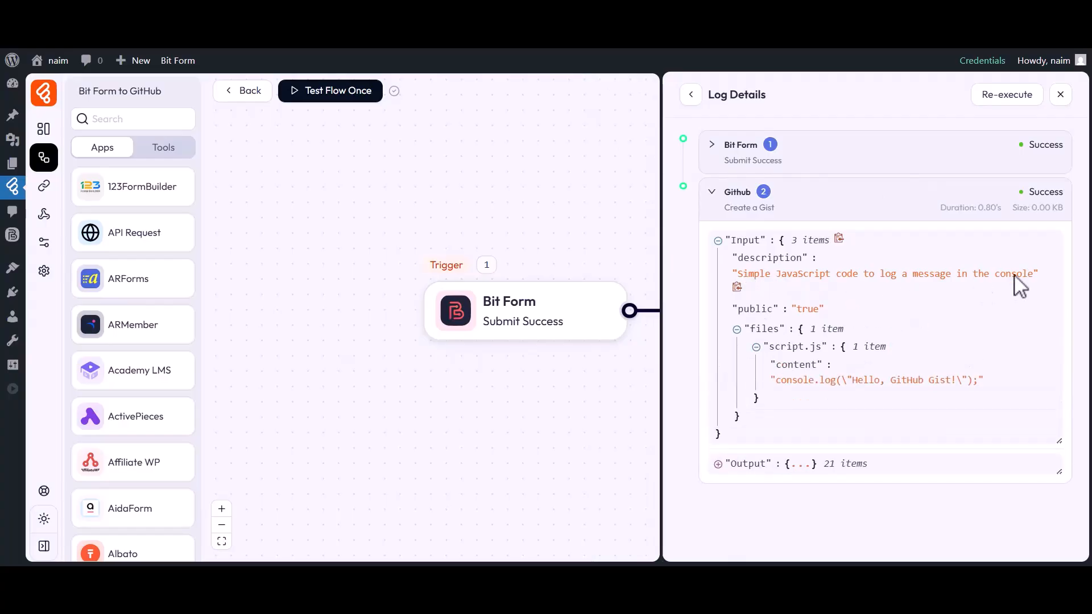
click(759, 449)
scroll(761, 455, down, 10)
scroll(758, 456, up, 10)
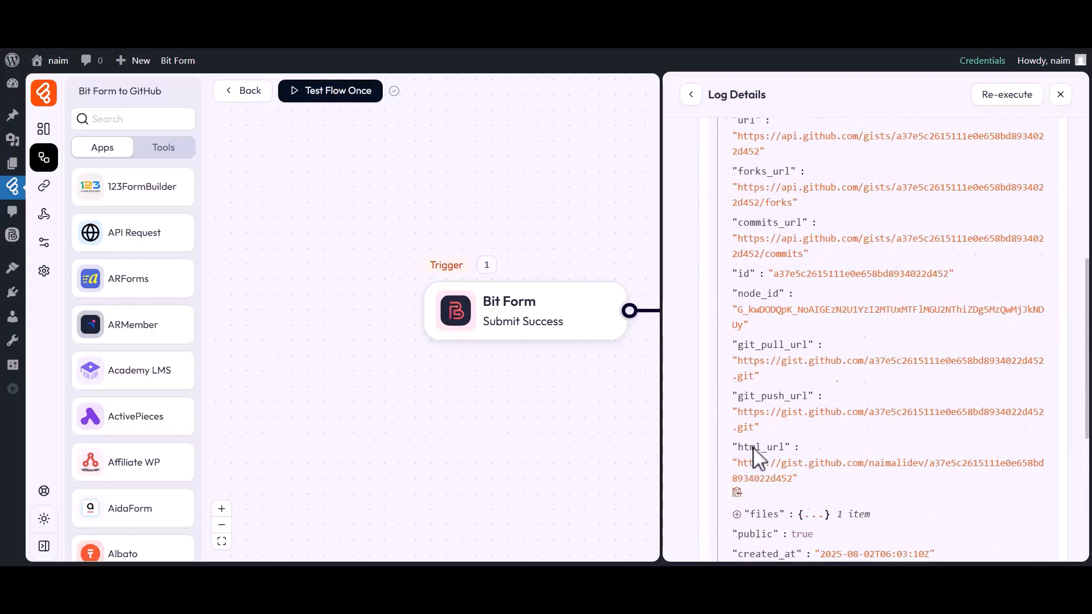
click(1061, 96)
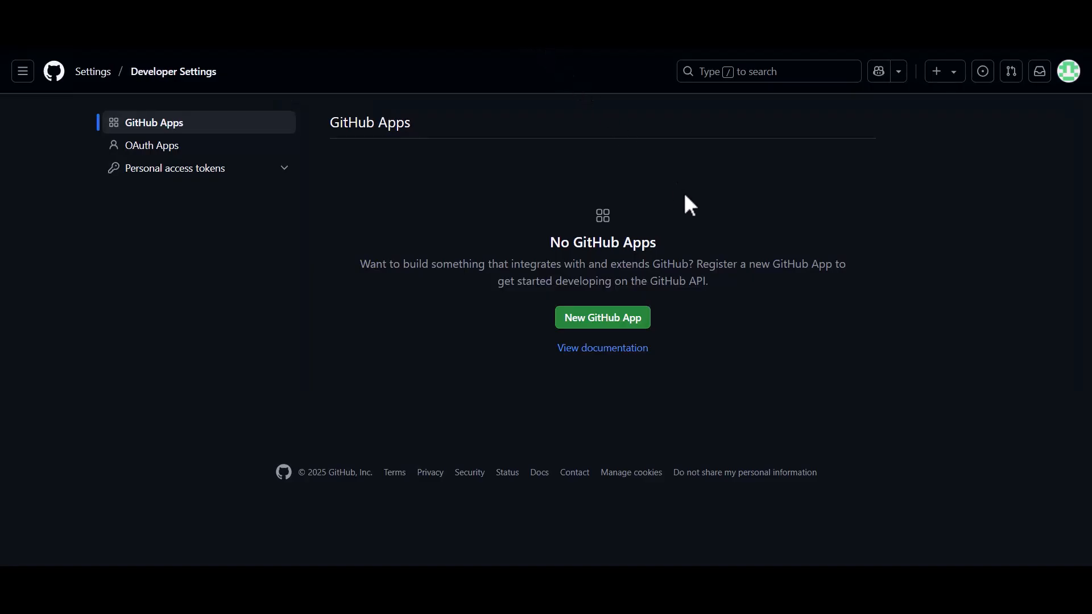
Step: Switch to GitHub and open the account's own gists to check the gist created by the flow
click(1069, 71)
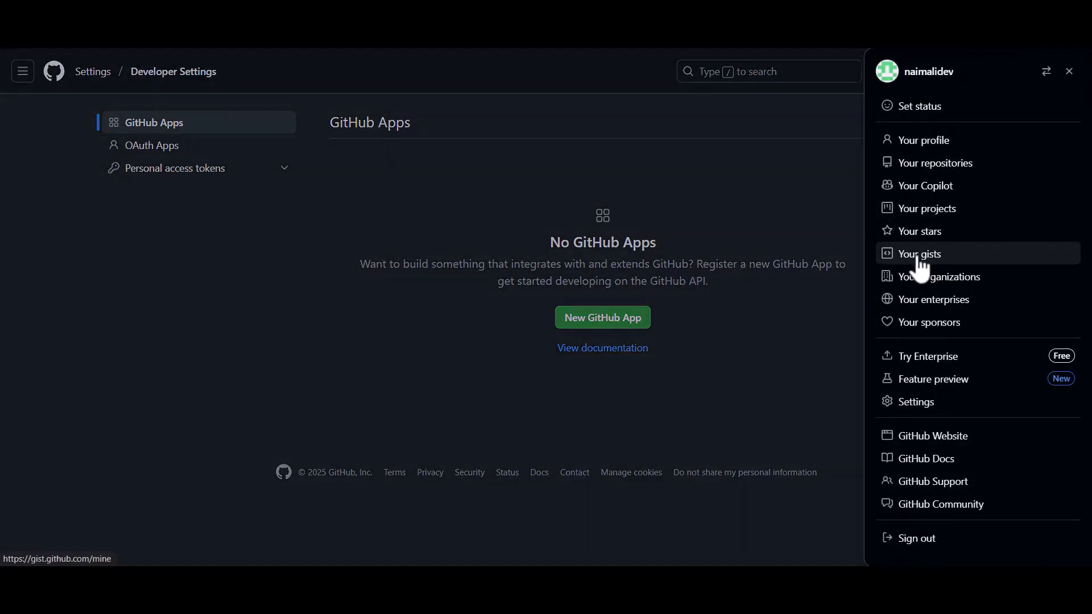
click(914, 264)
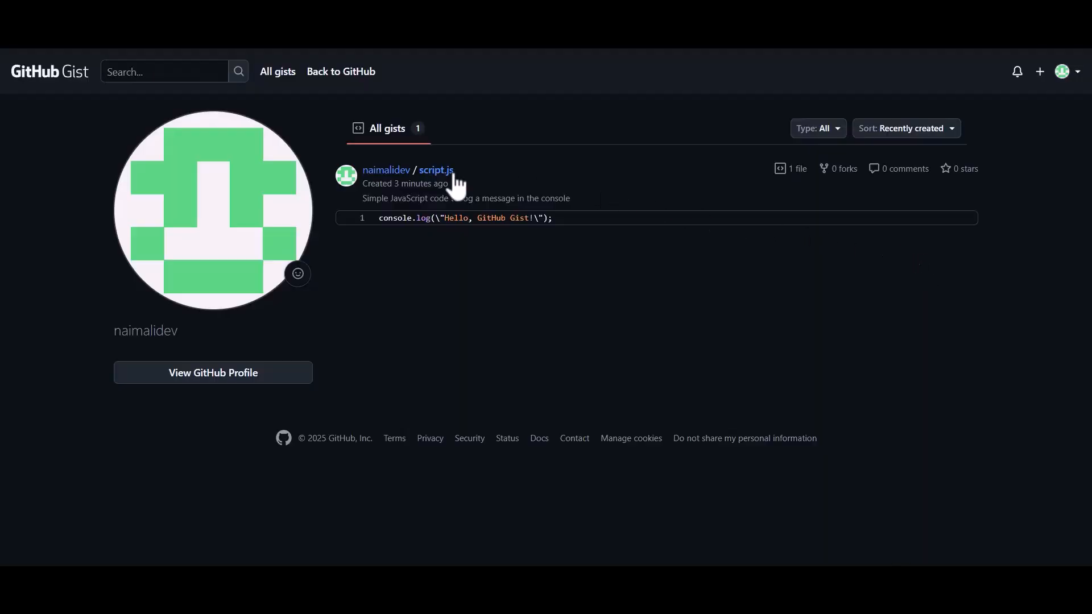